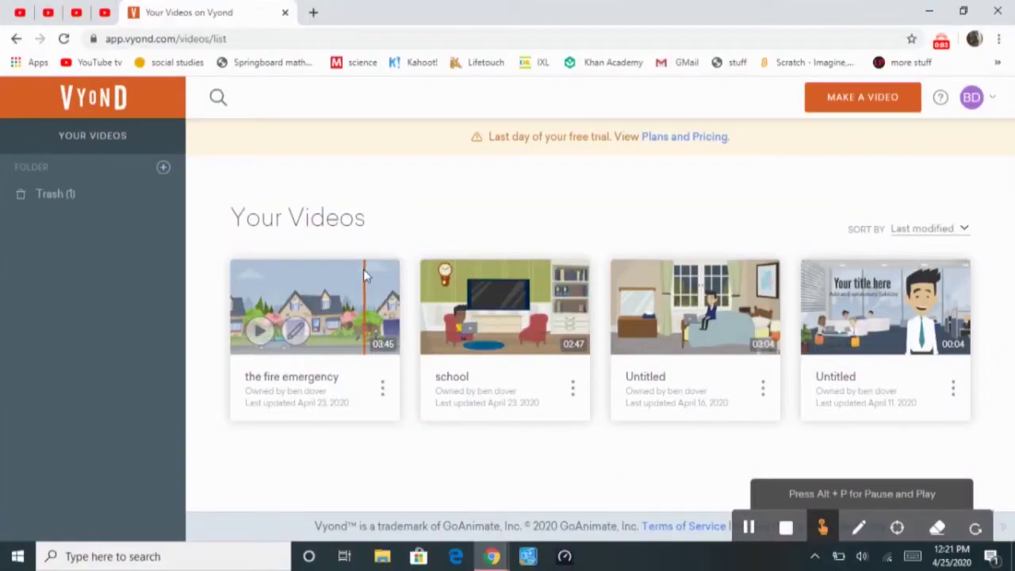
# Start a new video, opening an untitled editor scene with the office title template
pyautogui.click(825, 108)
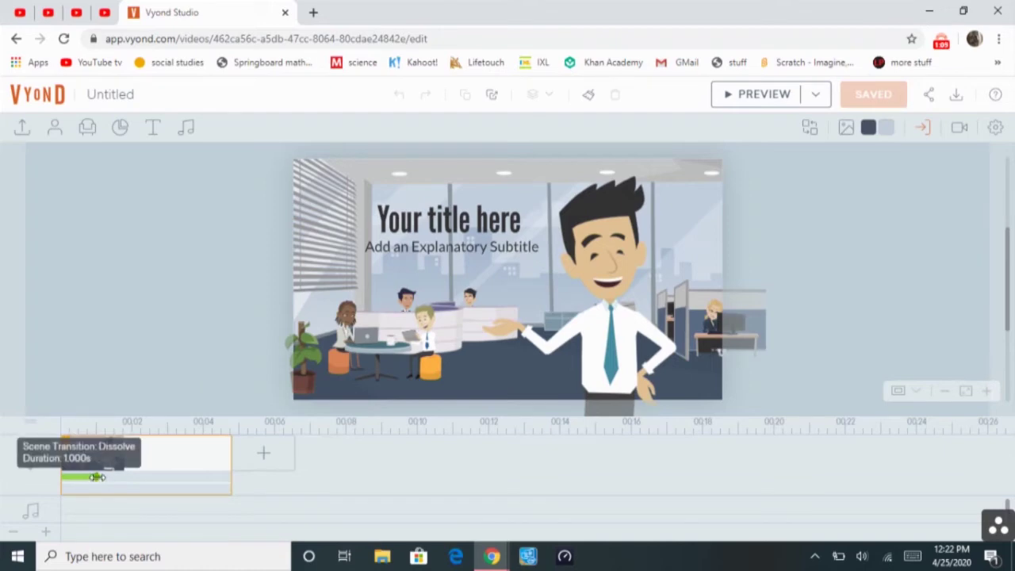
# Delete the first scene's transition and clear all its contents, leaving a blank white canvas
pyautogui.rightClick(96, 477)
pyautogui.click(157, 523)
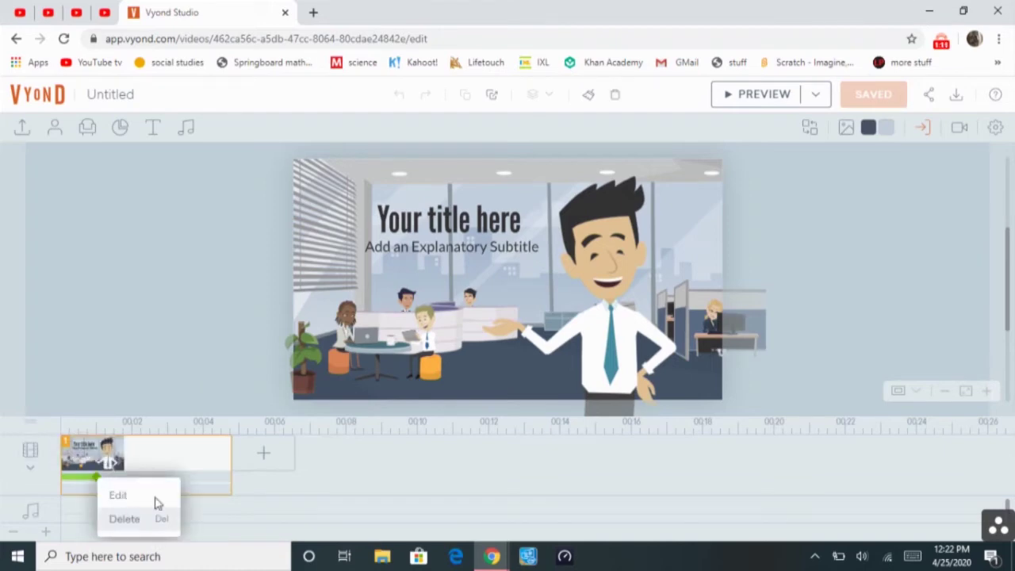
pyautogui.rightClick(164, 480)
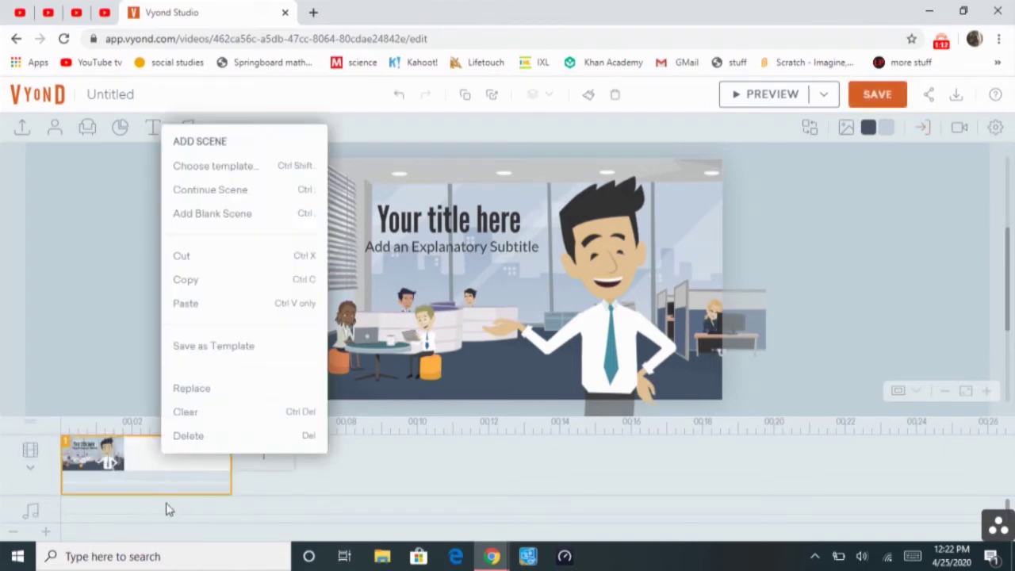
pyautogui.click(188, 448)
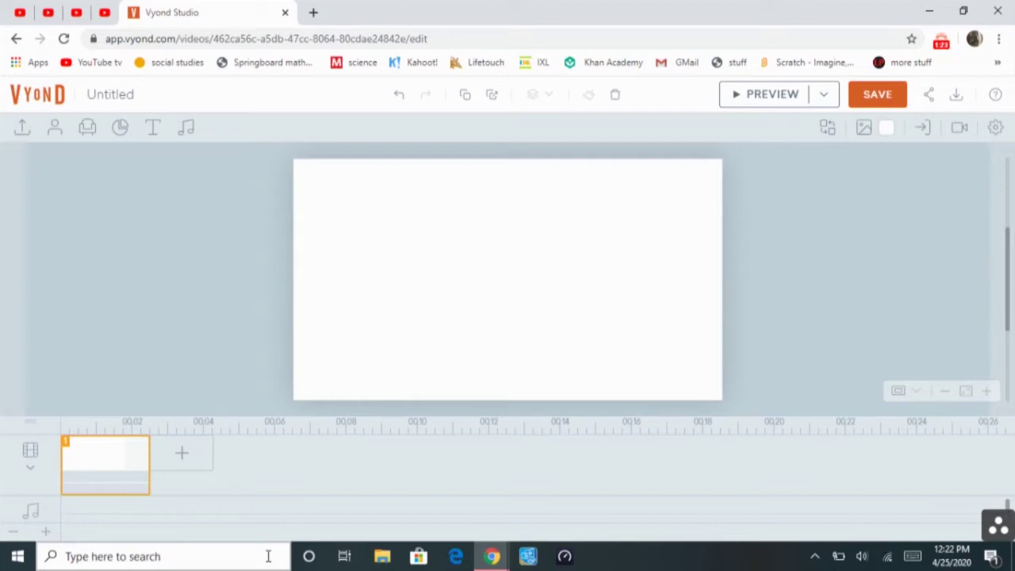
# Add a new scene from templates and browse the Home category's bedroom templates
pyautogui.click(198, 462)
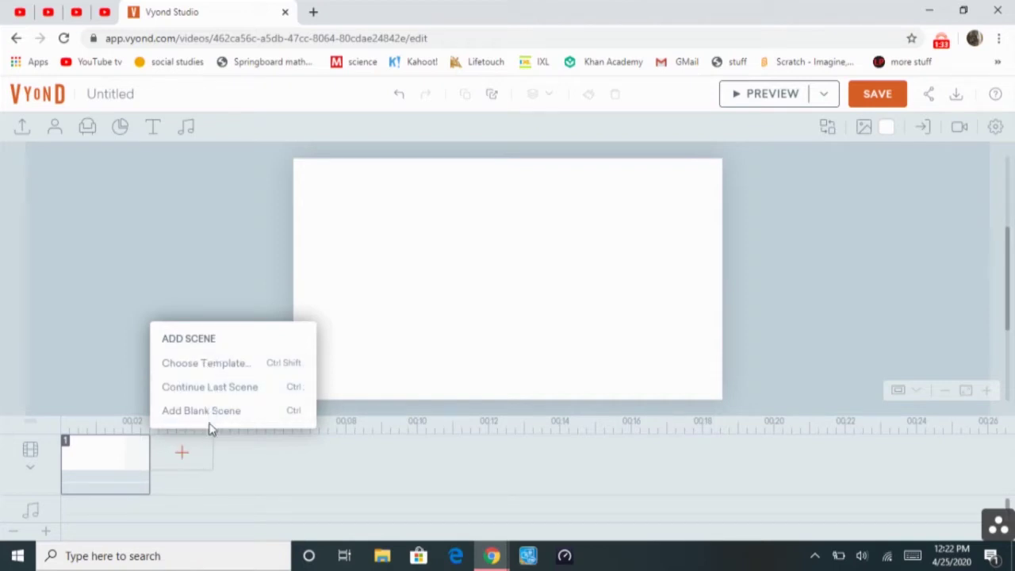
pyautogui.click(225, 370)
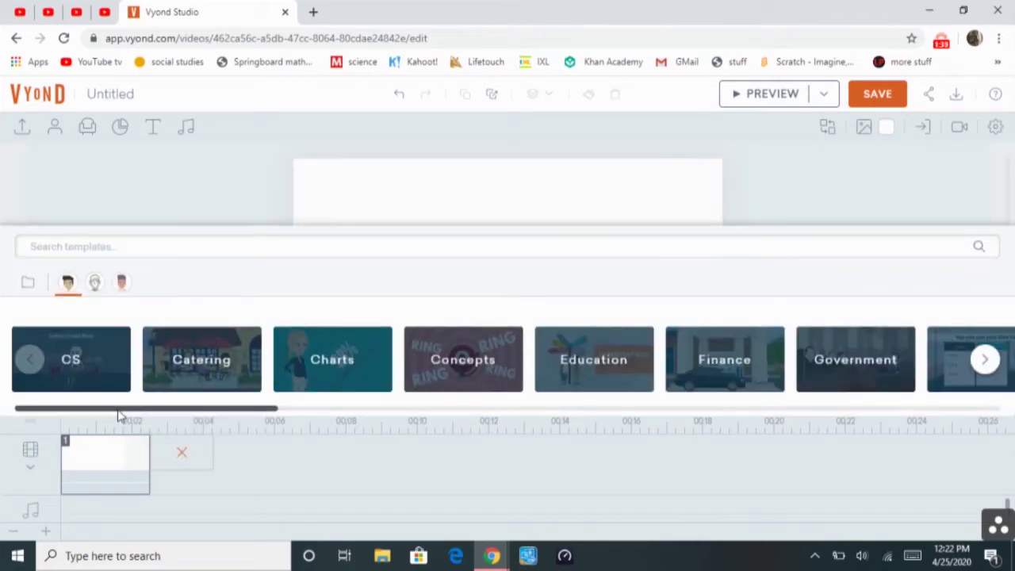
pyautogui.moveTo(119, 415); pyautogui.dragTo(401, 420)
pyautogui.click(306, 368)
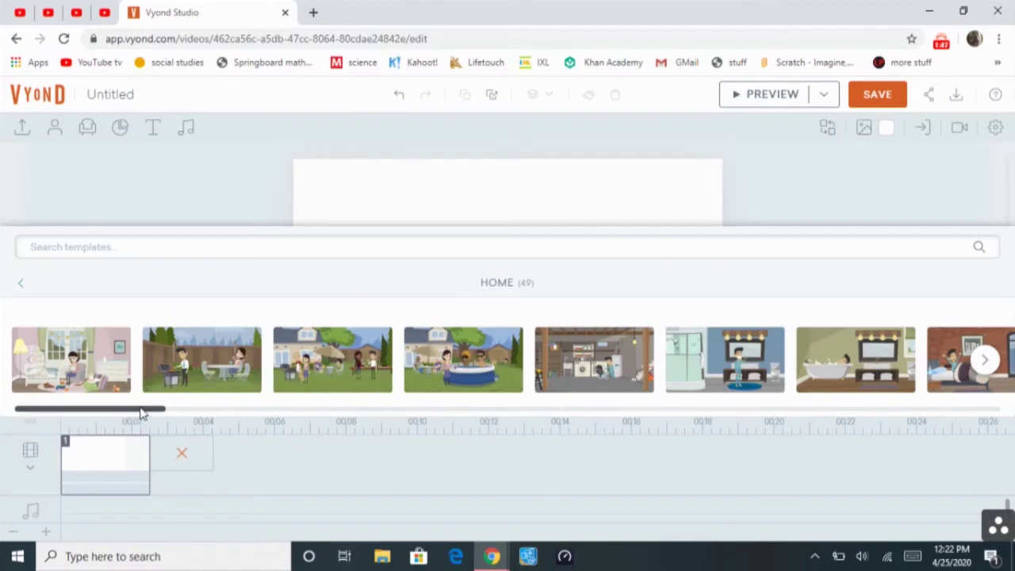
pyautogui.moveTo(165, 413); pyautogui.dragTo(300, 410)
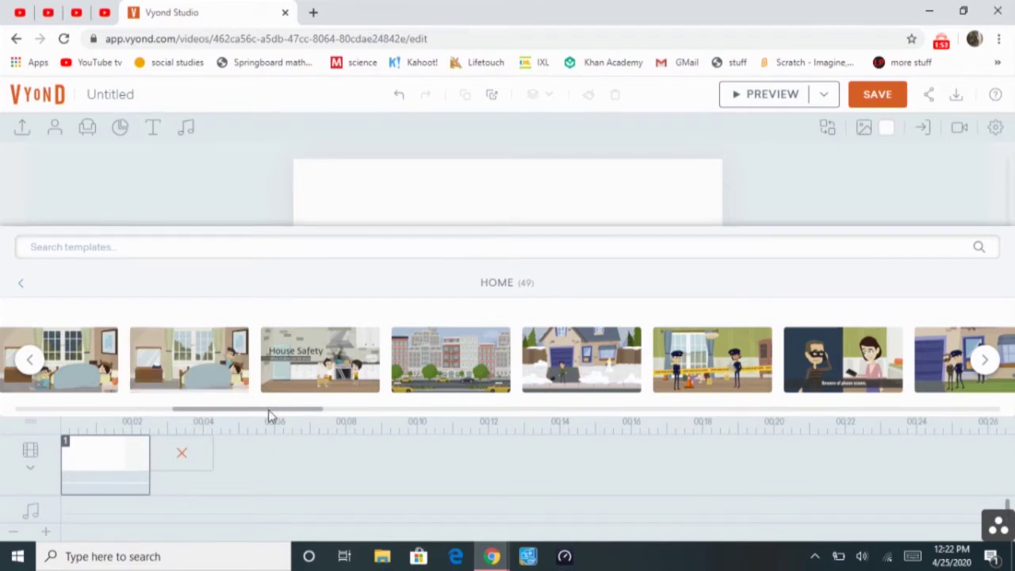
# Delete the blank scene 1 so the bedroom is the only scene
pyautogui.click(214, 378)
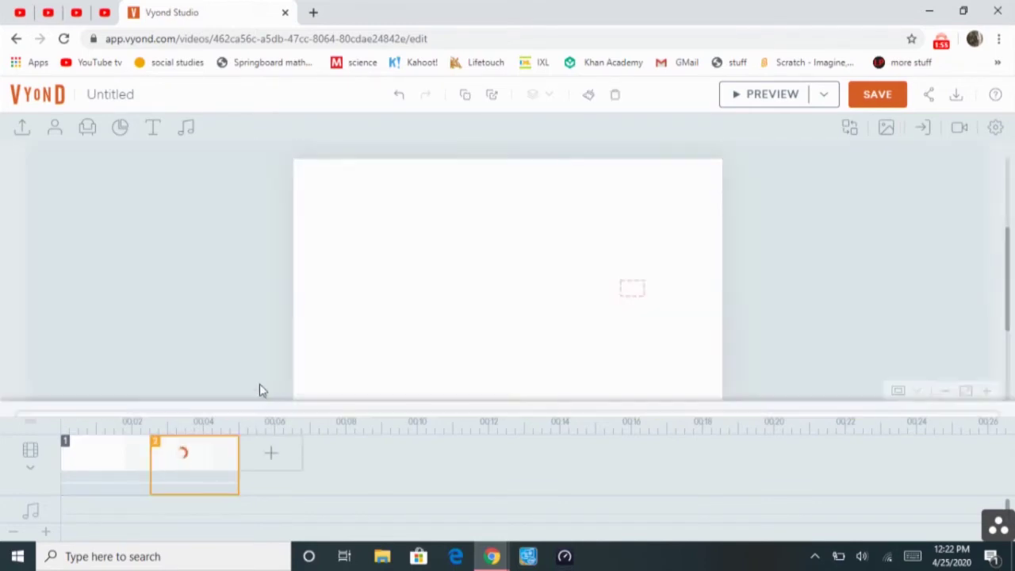
pyautogui.rightClick(135, 472)
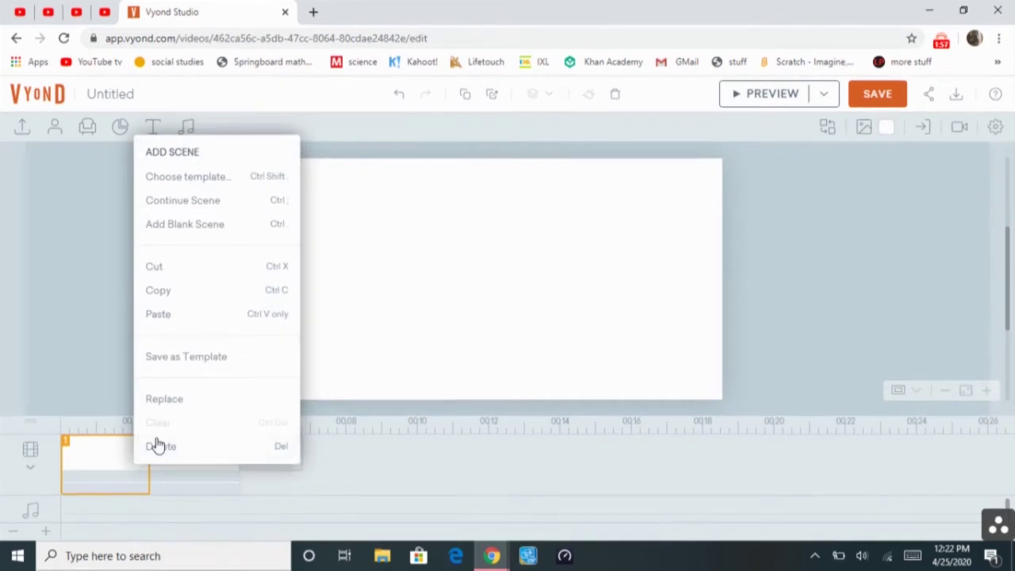
pyautogui.click(161, 448)
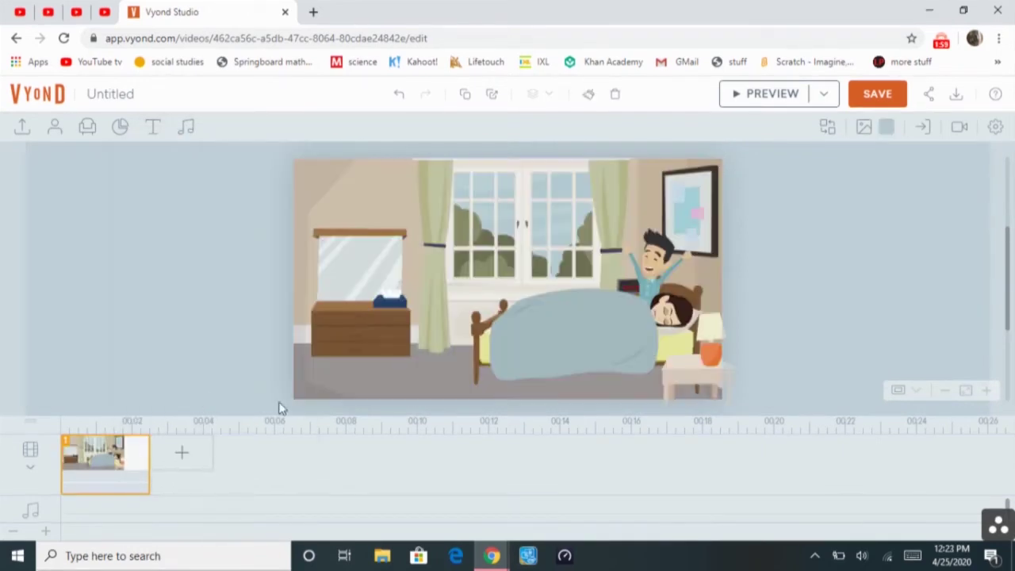
# Remove the stretching man from the bedroom, leaving the bed and pillow untouched
pyautogui.click(651, 268)
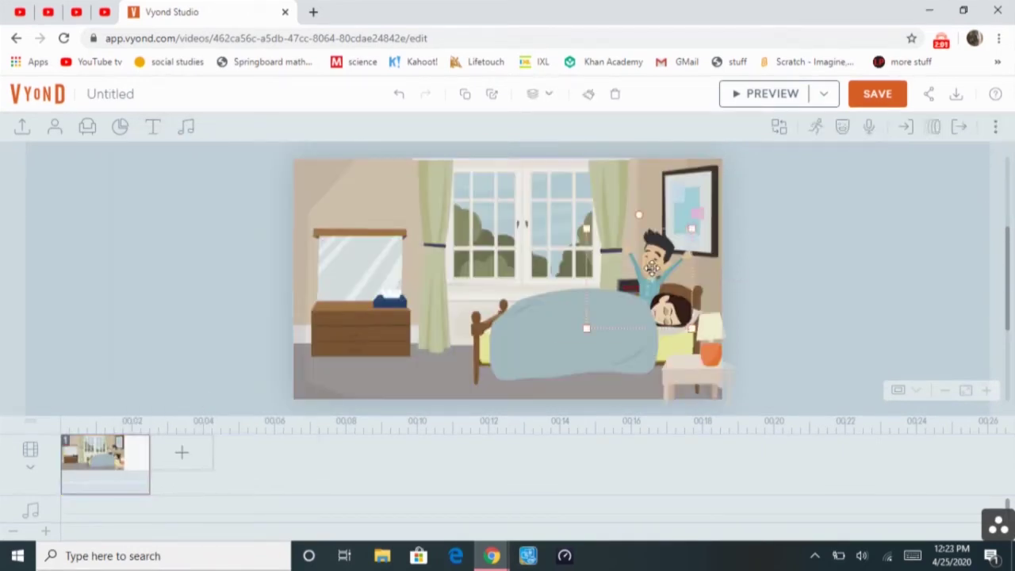
pyautogui.moveTo(652, 268); pyautogui.dragTo(669, 316)
pyautogui.press('Delete')
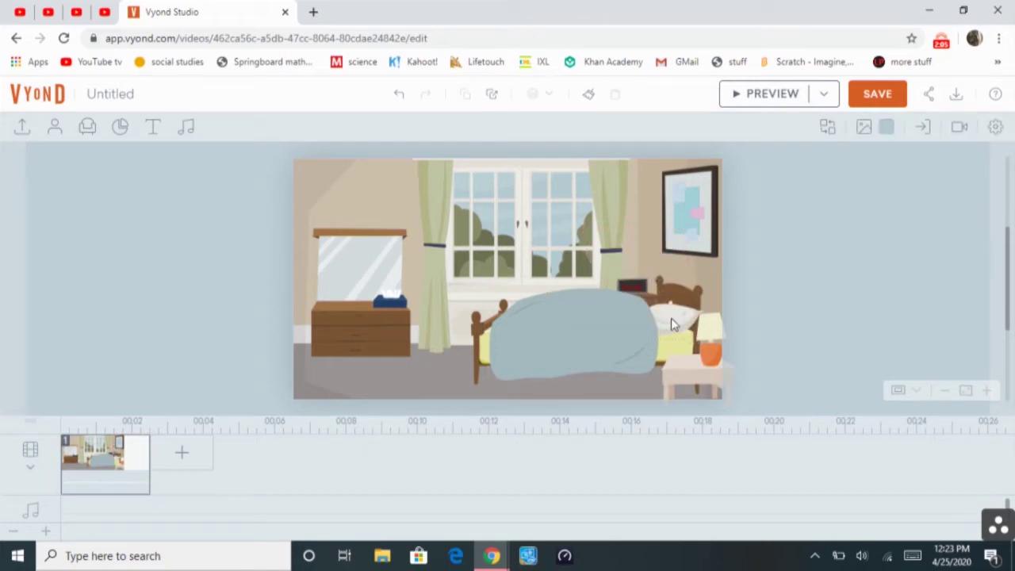
pyautogui.rightClick(666, 312)
pyautogui.click(583, 481)
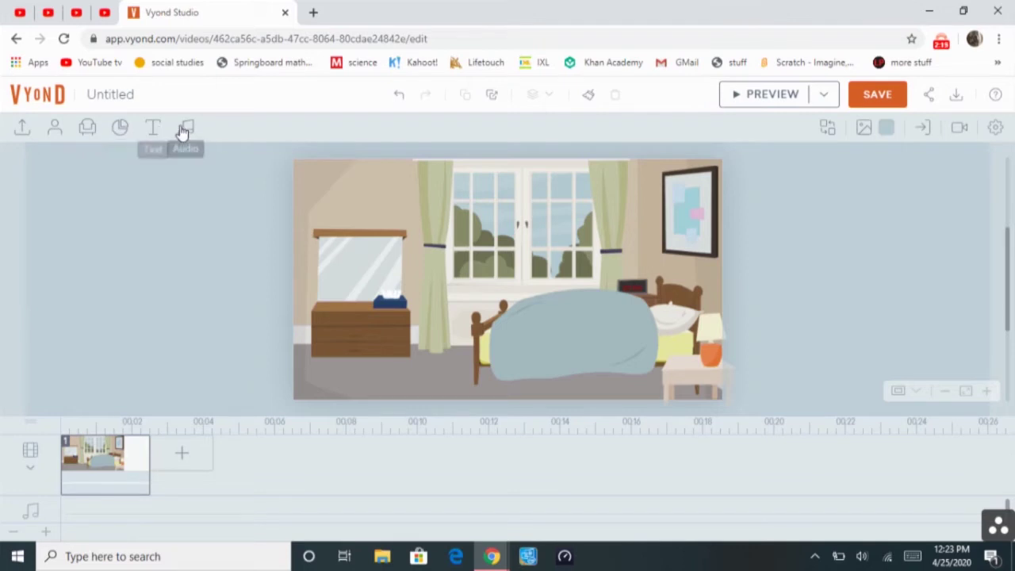
# Add the saved boy in the yellow shirt from the character library beside the bed
pyautogui.click(55, 131)
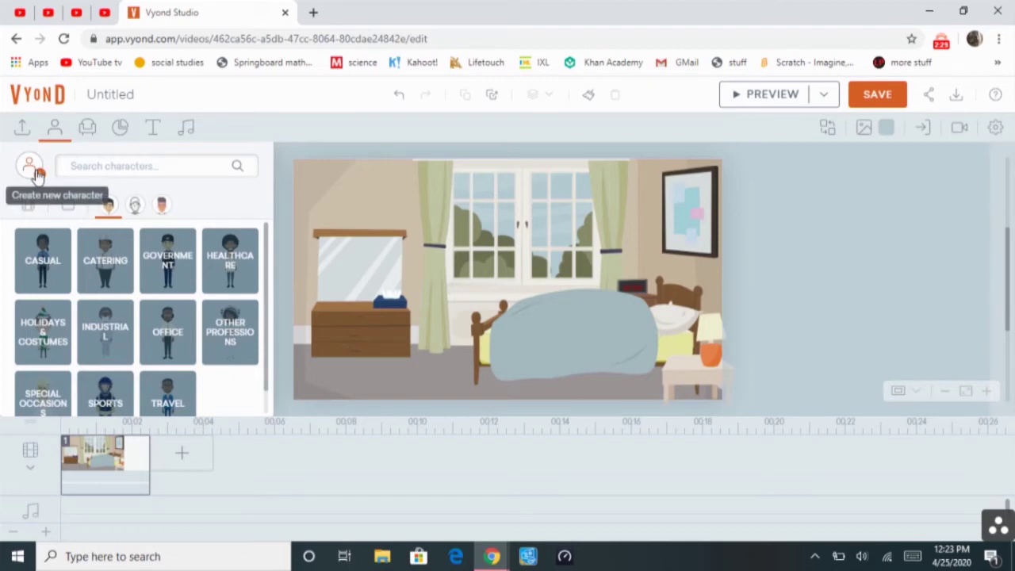
pyautogui.click(69, 206)
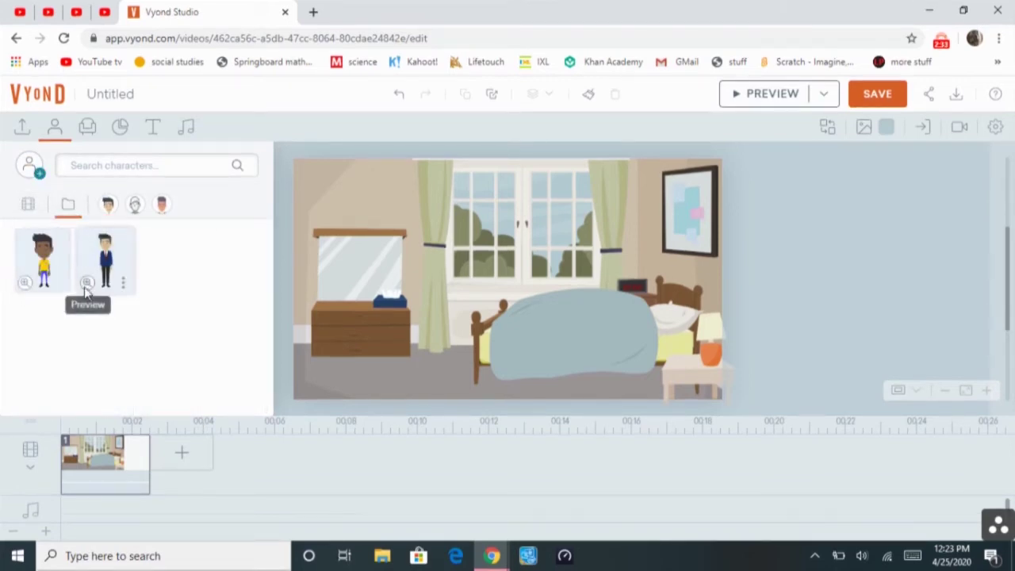
pyautogui.click(49, 262)
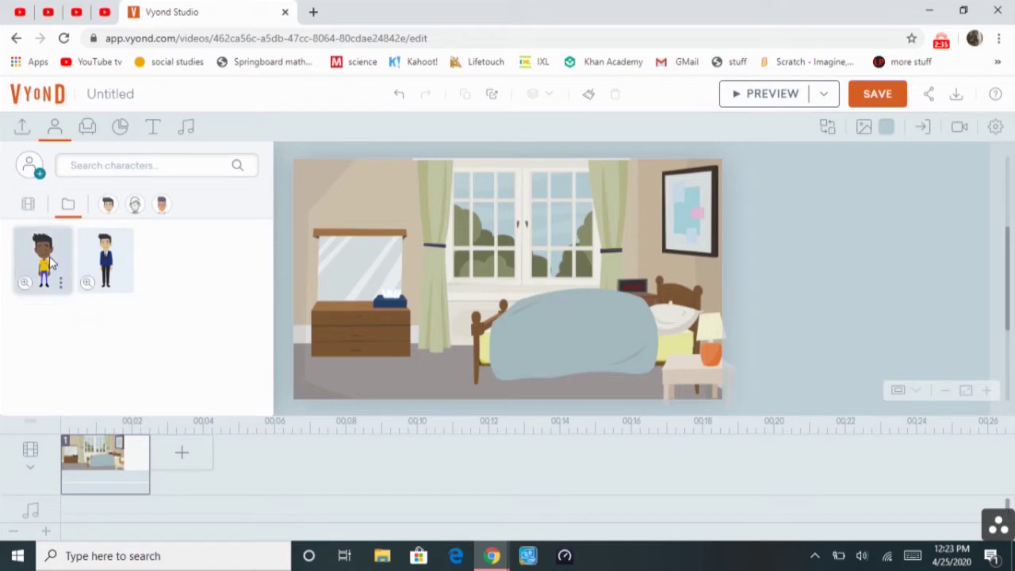
pyautogui.click(55, 128)
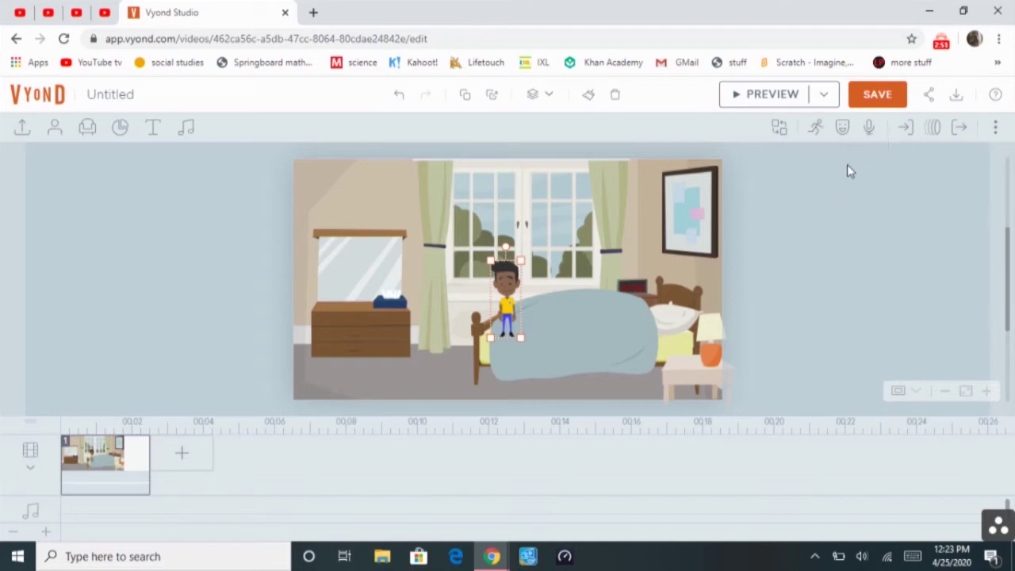
# Try sitting, walking and crossed-arms poses on the boy, then leave him standing
pyautogui.click(818, 127)
pyautogui.click(781, 199)
pyautogui.click(842, 272)
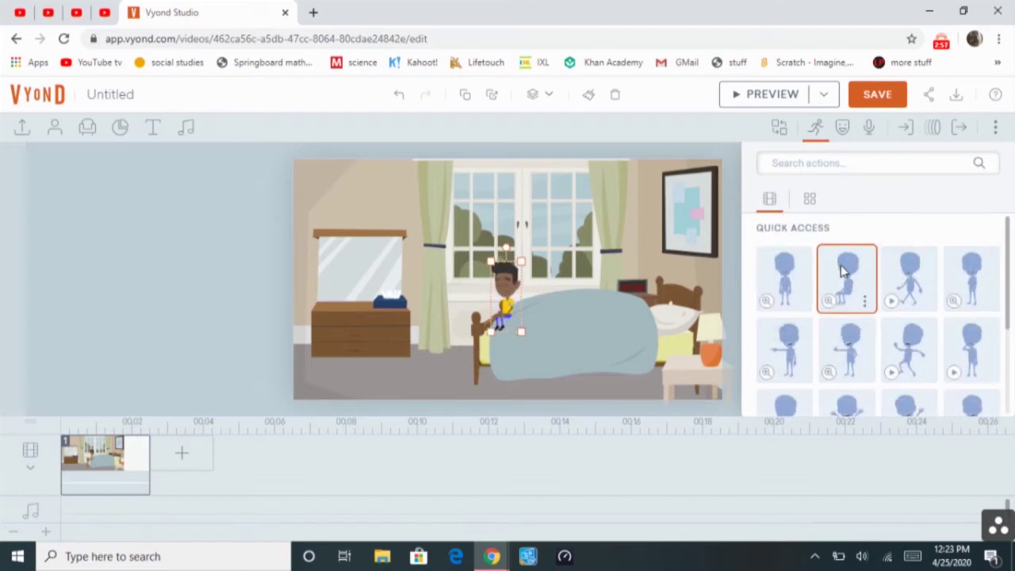
pyautogui.click(908, 276)
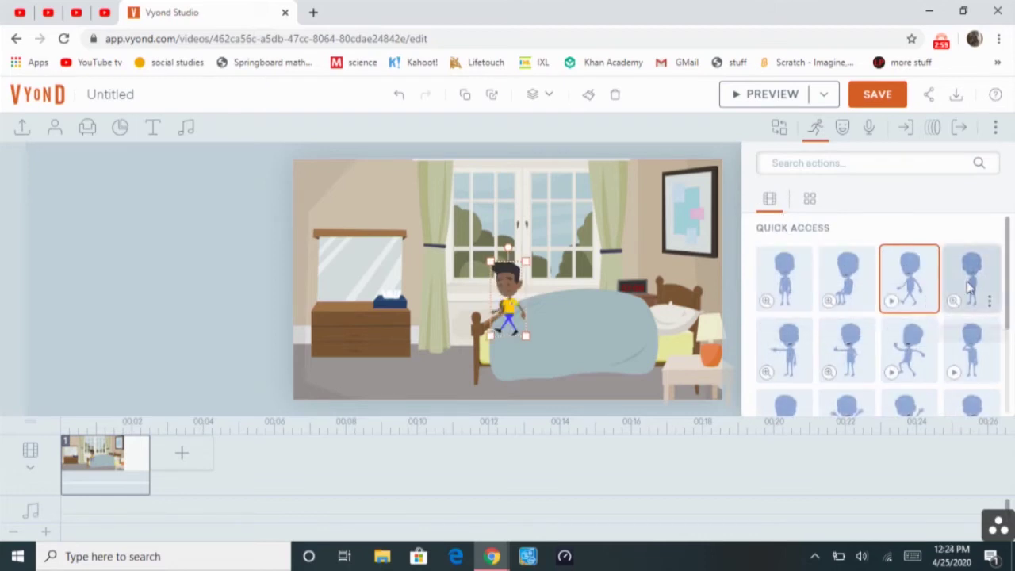
pyautogui.click(969, 285)
pyautogui.click(777, 271)
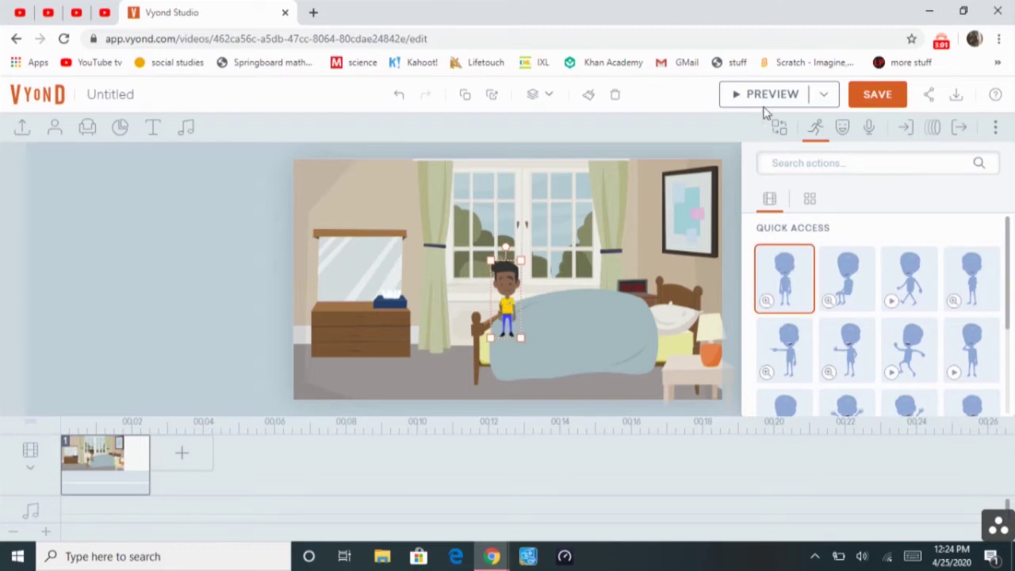
pyautogui.click(842, 130)
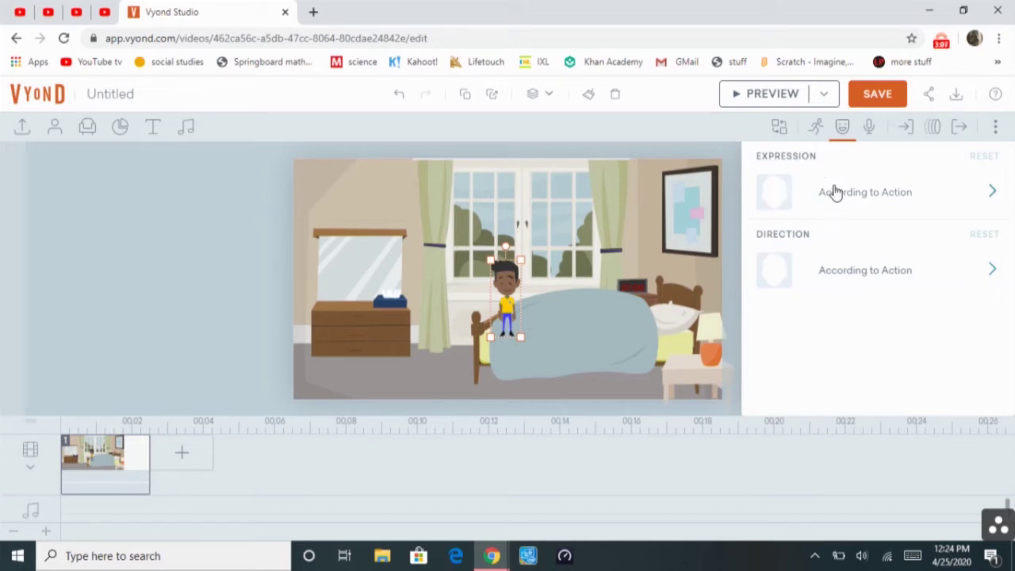
# Try Angry, Confused and Desperate expressions on the boy, then reset to According to Action
pyautogui.click(918, 206)
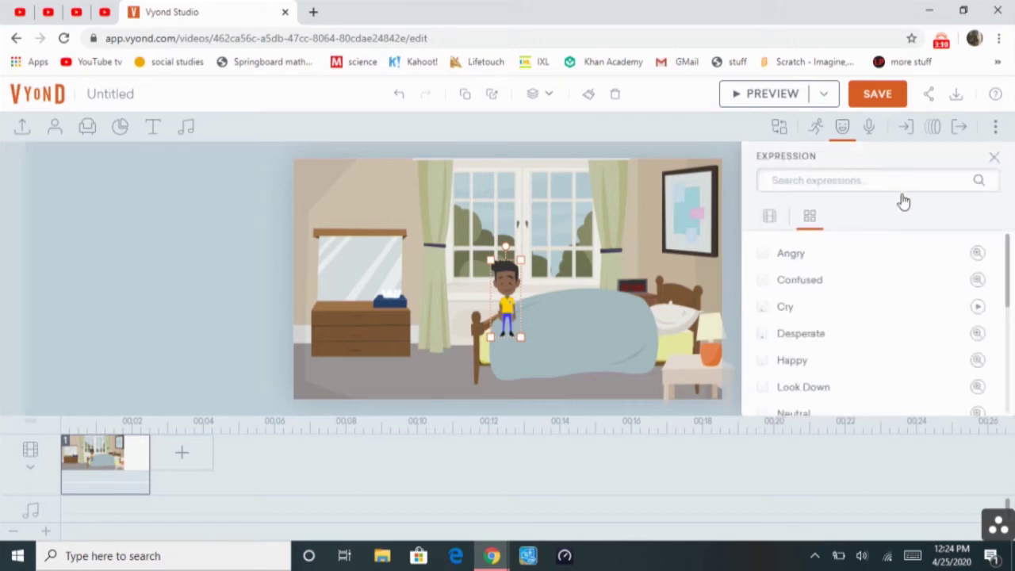
pyautogui.click(827, 264)
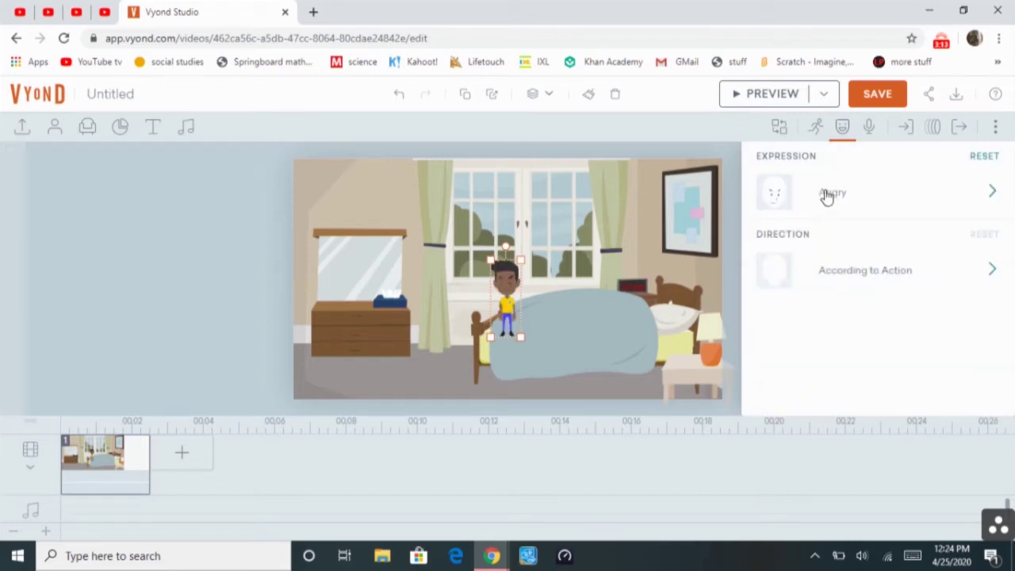
pyautogui.click(827, 198)
pyautogui.click(809, 282)
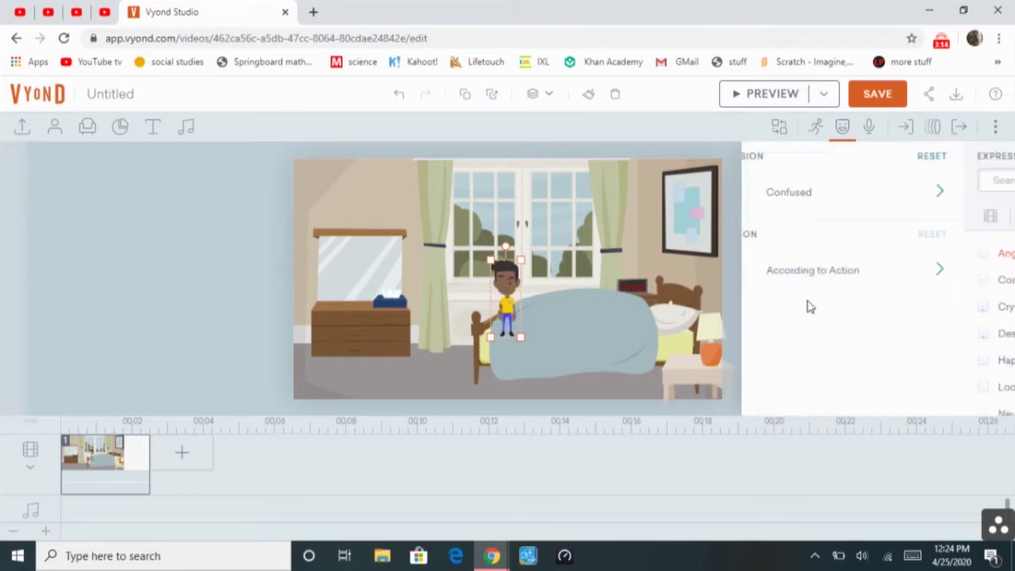
pyautogui.click(823, 198)
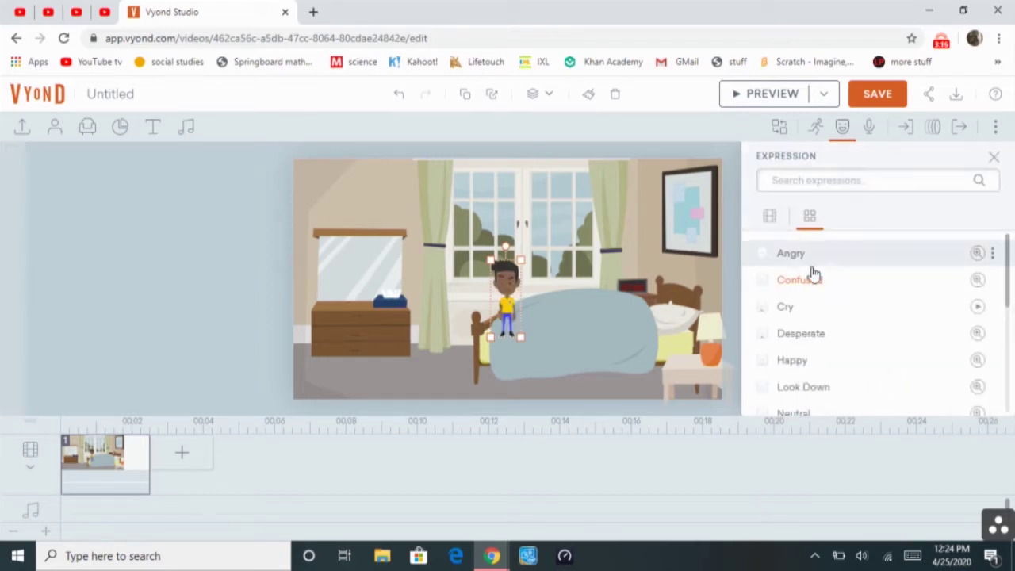
pyautogui.click(796, 331)
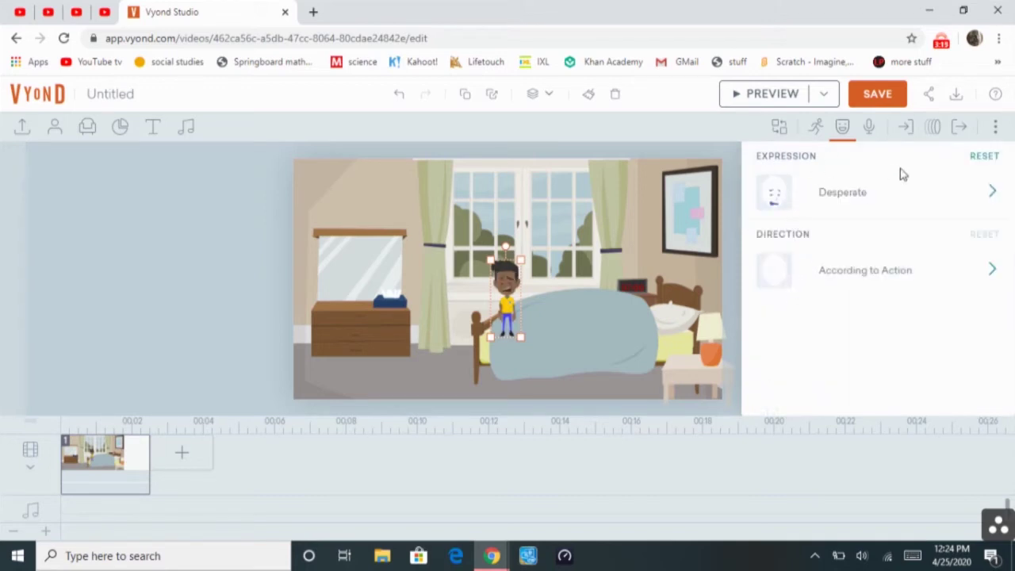
pyautogui.click(983, 158)
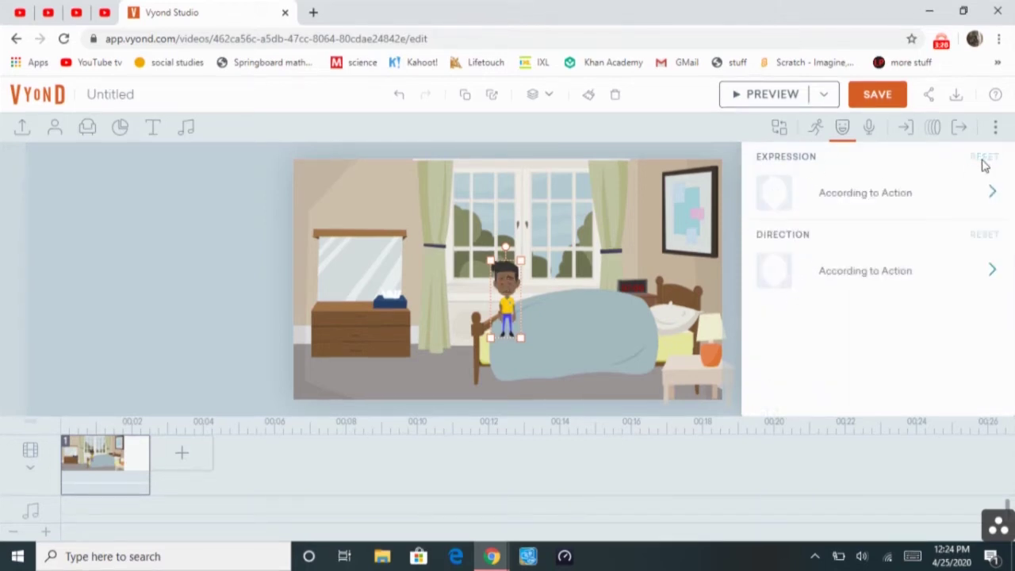
# Set the boy's facing direction to Right after trying camera and left
pyautogui.click(875, 272)
pyautogui.click(828, 241)
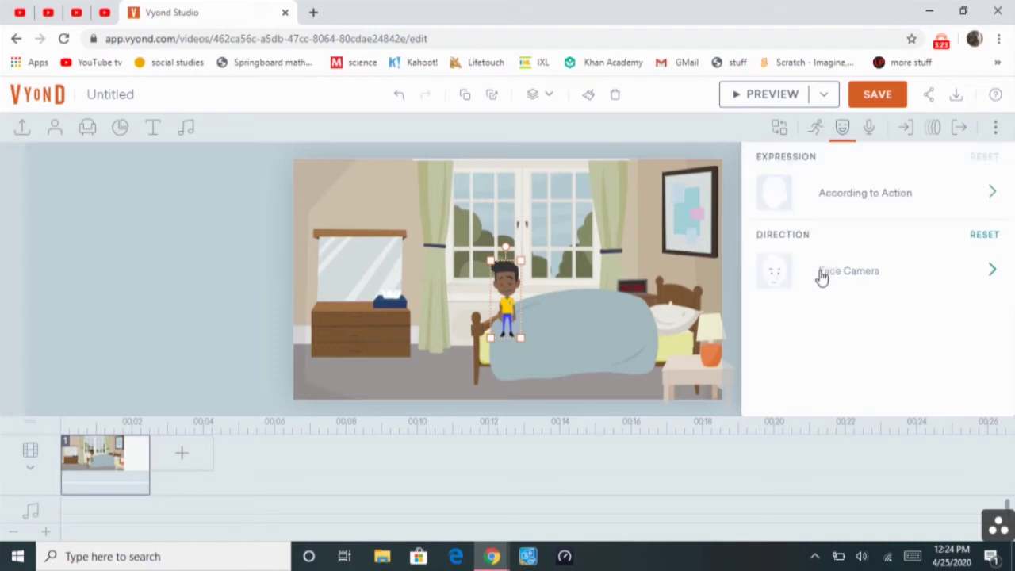
pyautogui.click(823, 272)
pyautogui.click(824, 266)
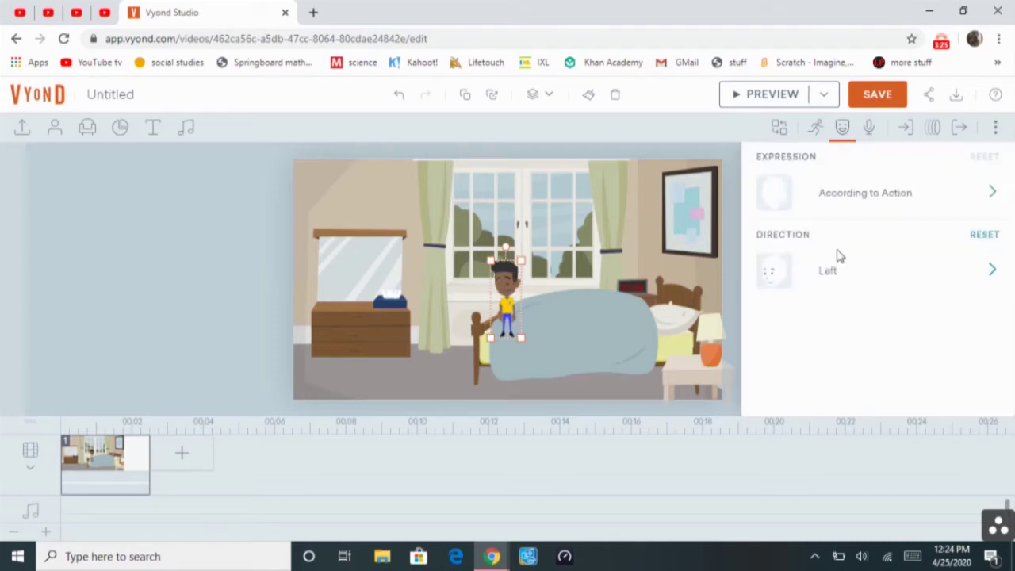
pyautogui.click(837, 262)
pyautogui.click(834, 287)
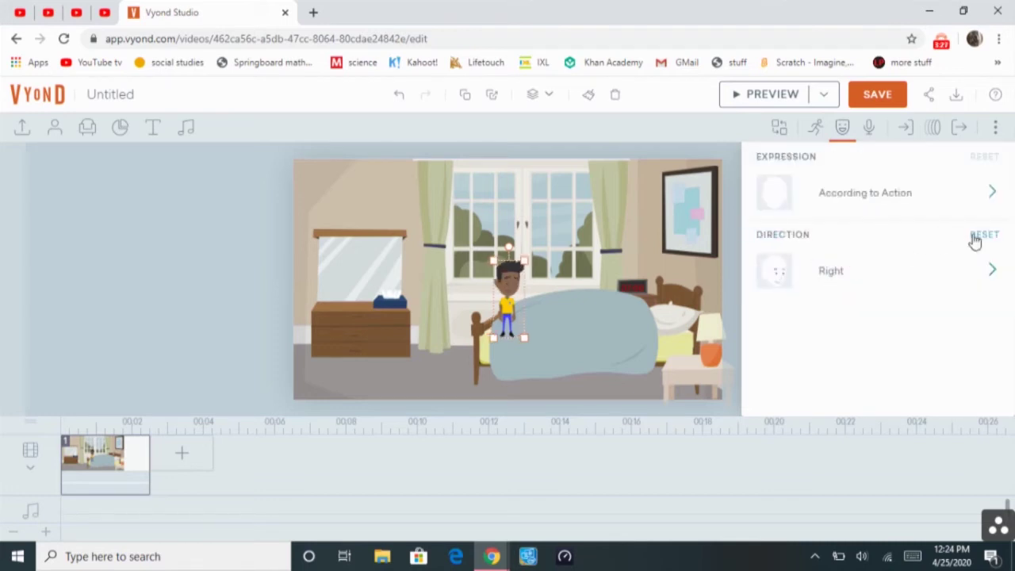
# Add a text-to-speech dialogue for the boy using the Male - Brian (UK) voice
pyautogui.click(869, 127)
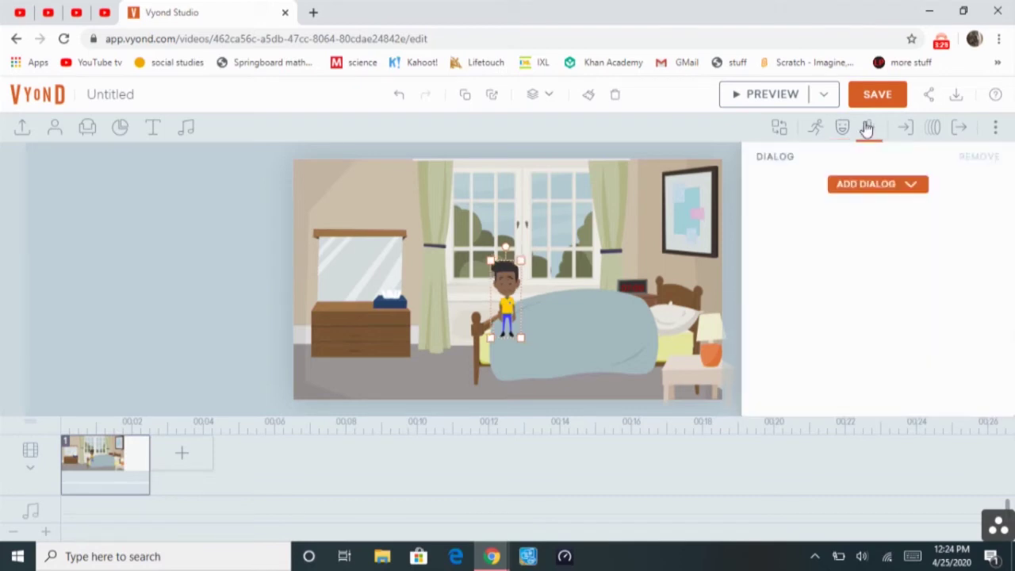
pyautogui.click(854, 188)
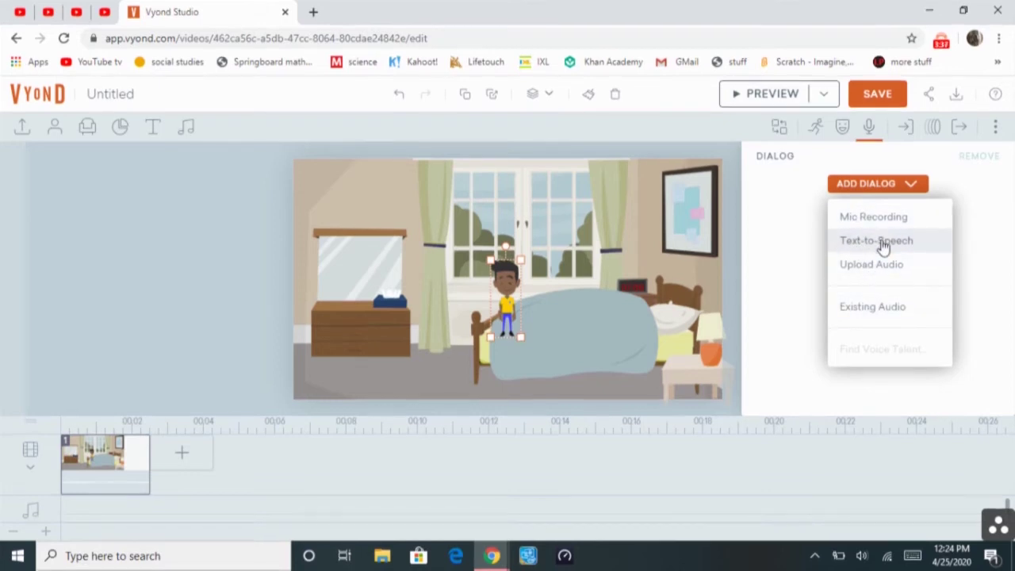
pyautogui.click(857, 242)
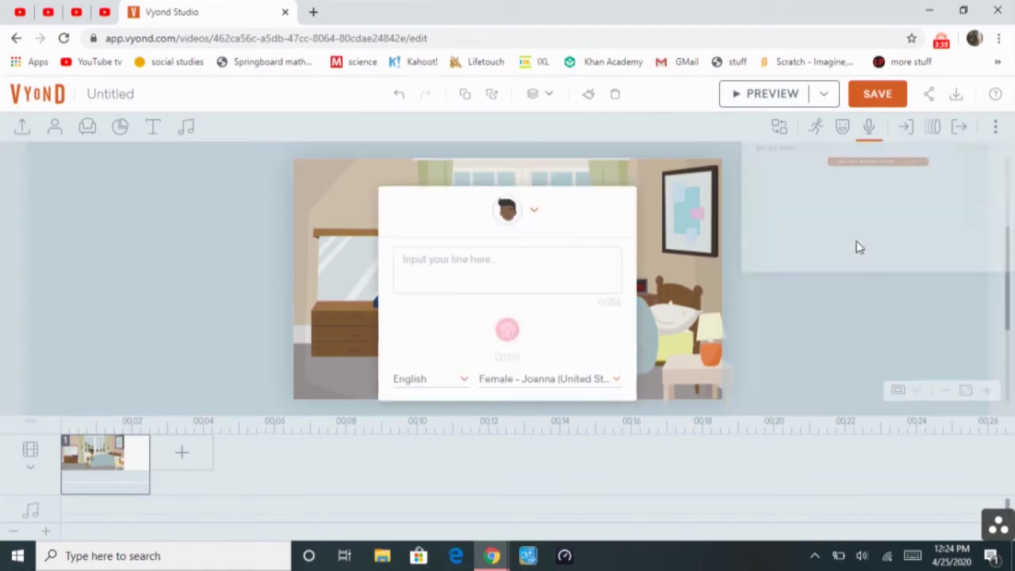
pyautogui.click(500, 271)
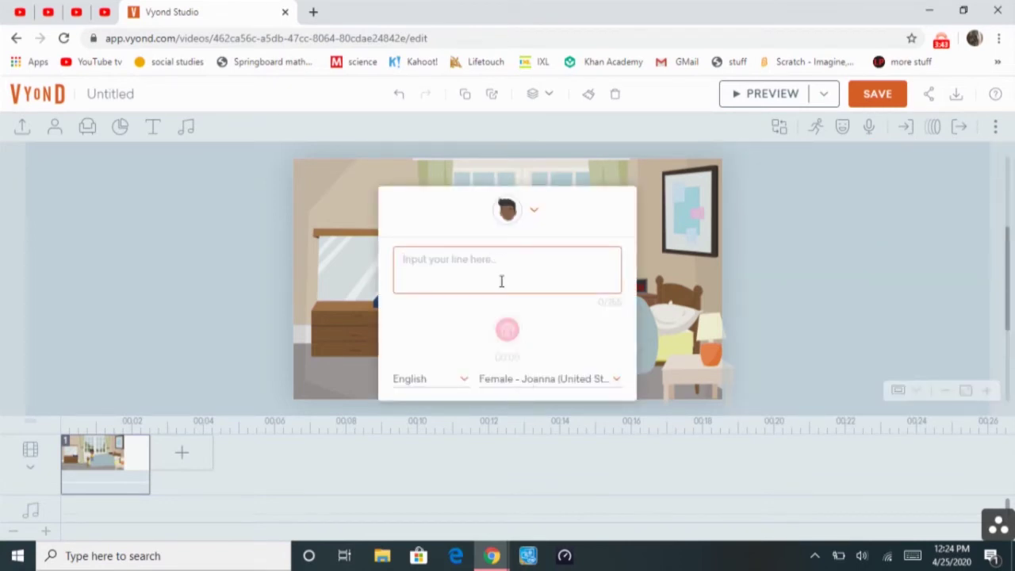
pyautogui.click(529, 382)
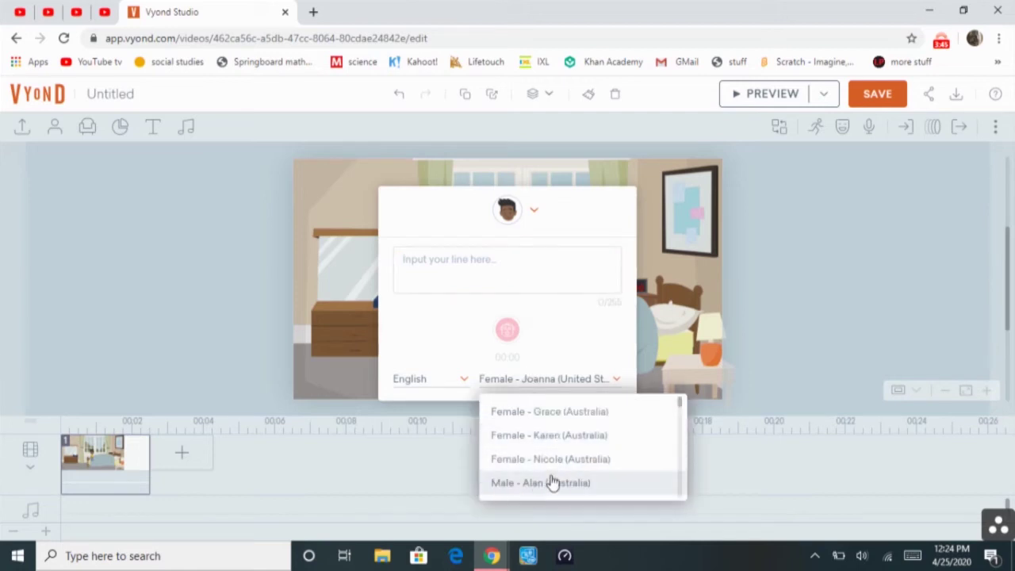
pyautogui.click(540, 318)
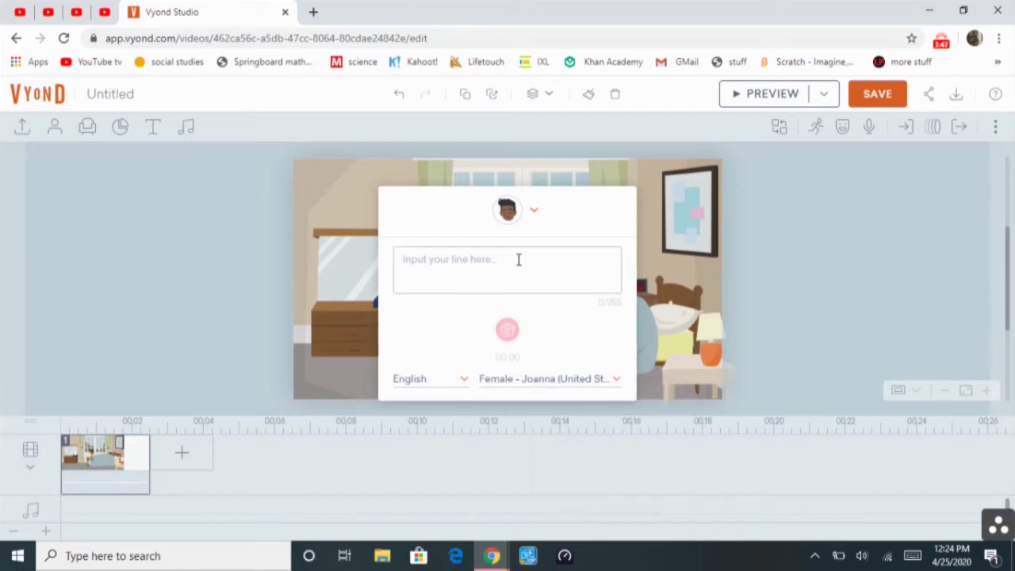
pyautogui.click(510, 383)
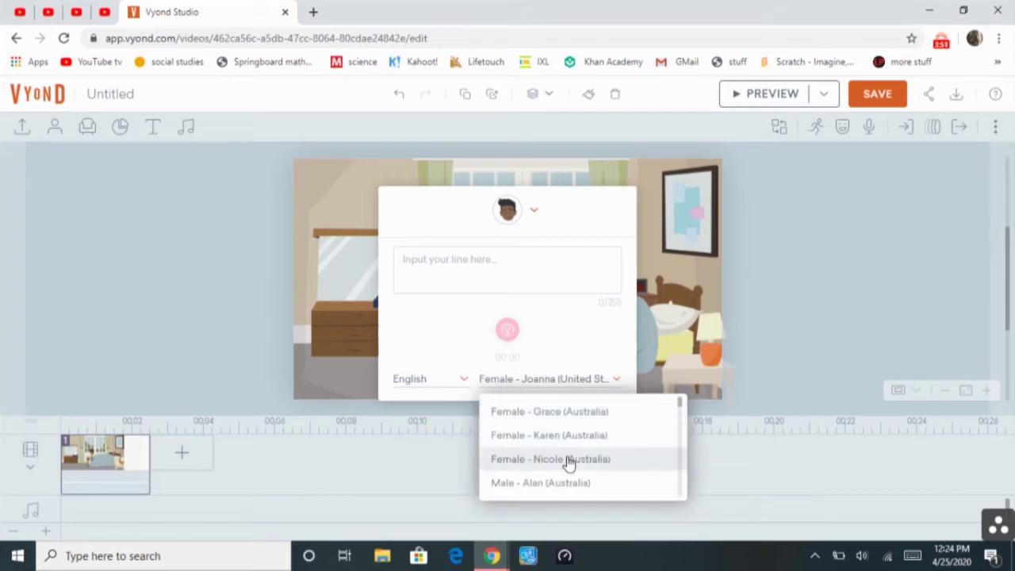
pyautogui.scroll(-3, 571, 464)
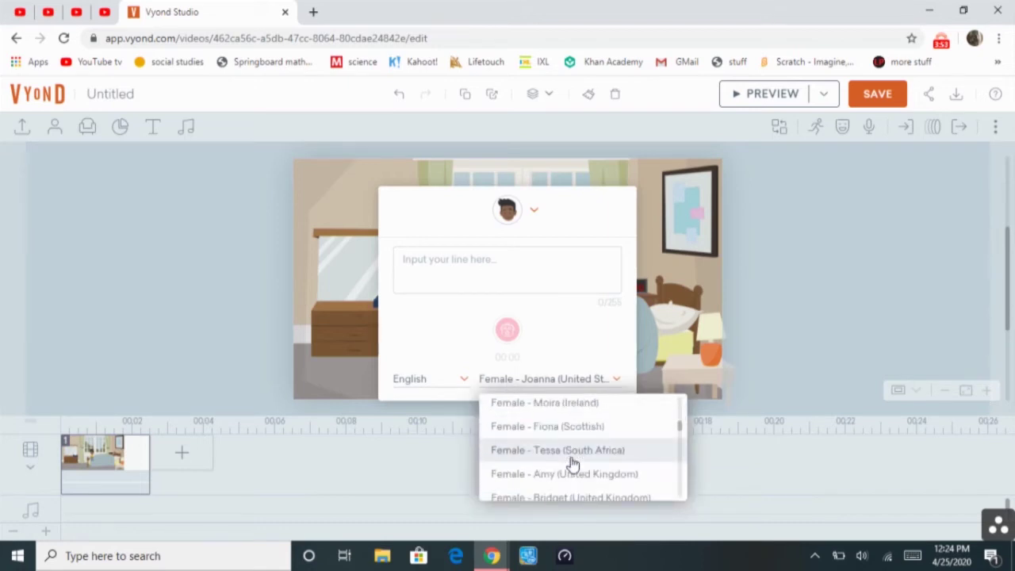
pyautogui.scroll(-3, 572, 464)
pyautogui.click(573, 491)
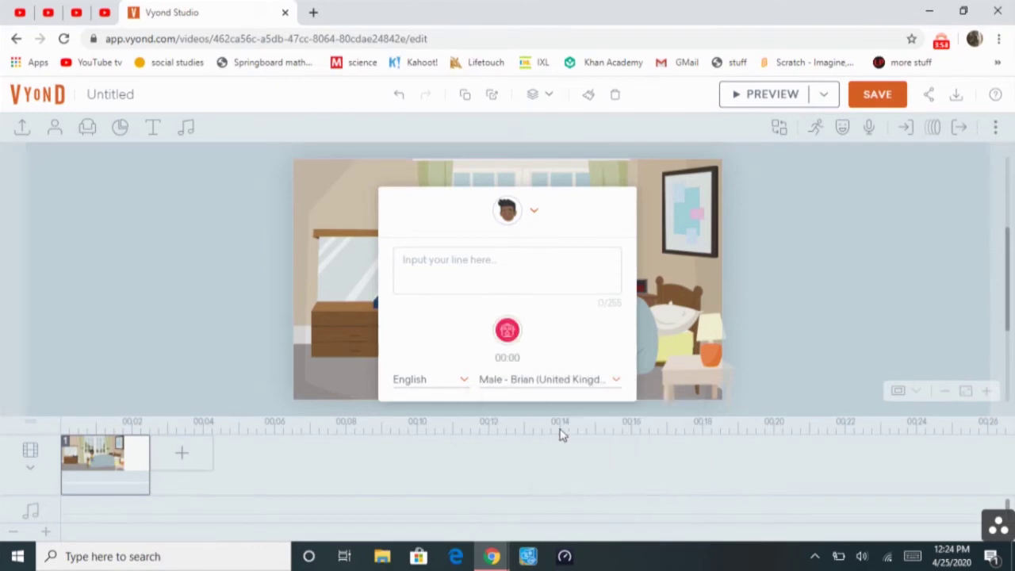
# Enter the line 'hello this is my vyond tutorial', generate the speech and play it
pyautogui.click(504, 271)
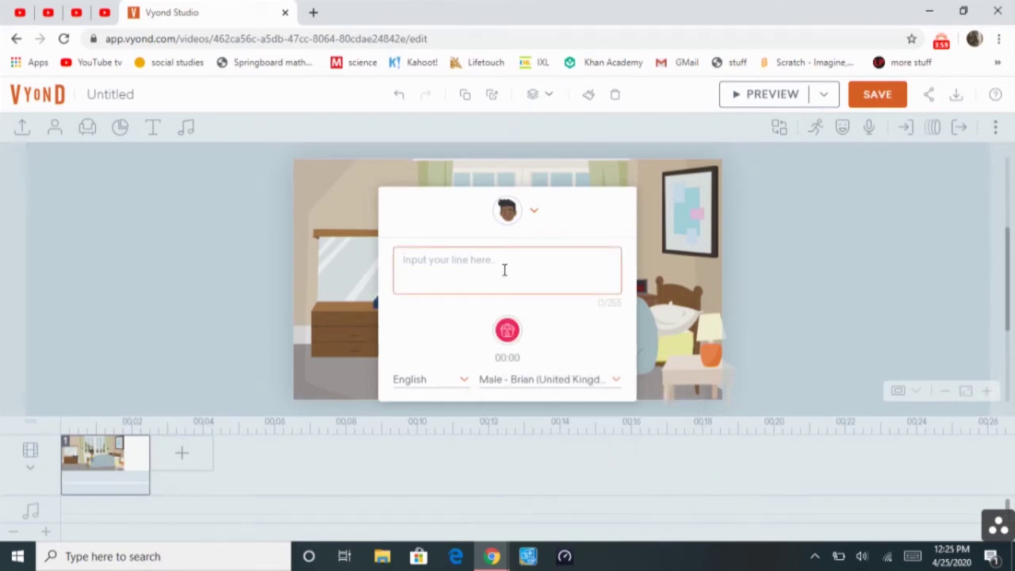
pyautogui.write('hello this is')
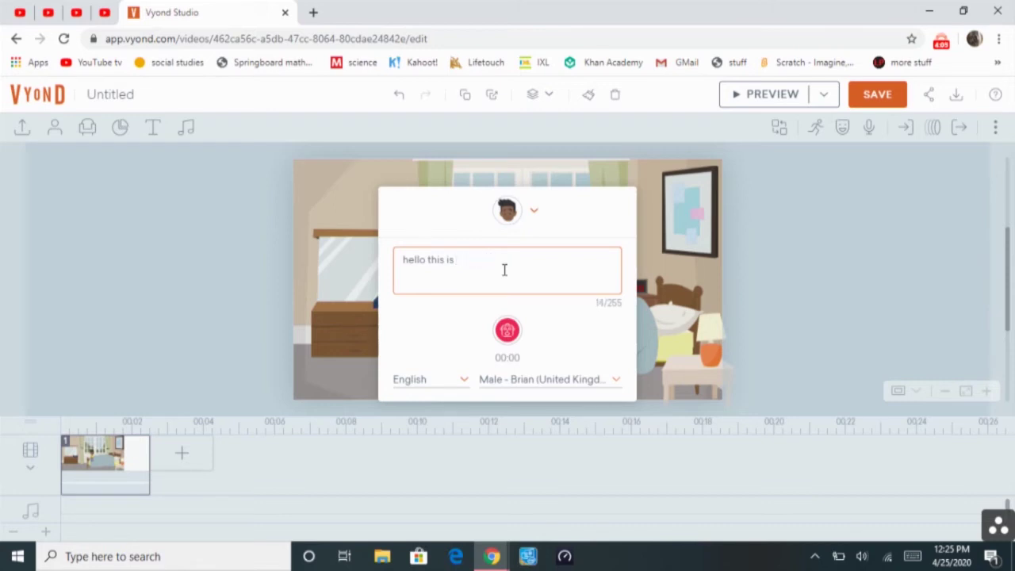
pyautogui.write('my vyond totourial')
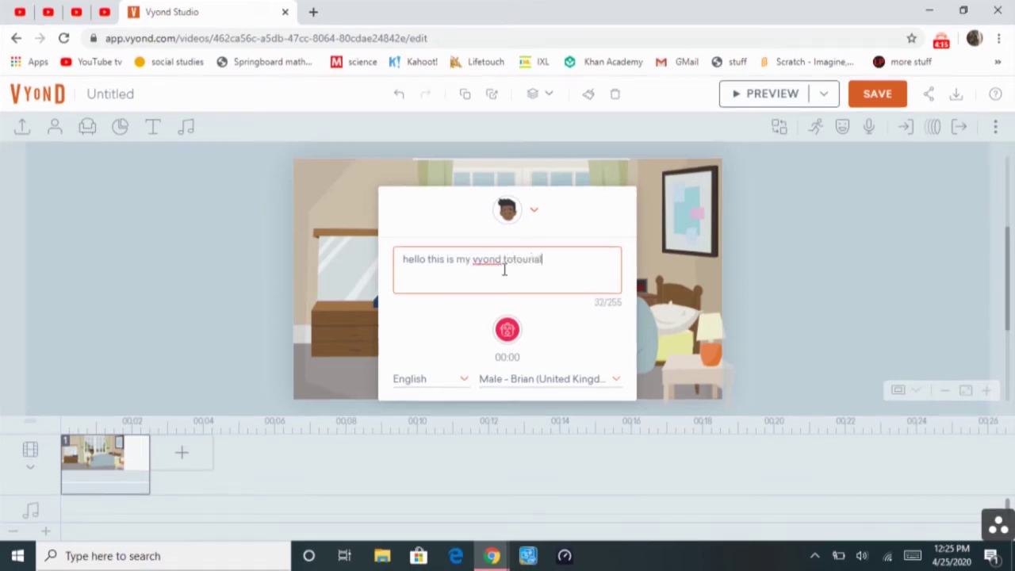
pyautogui.click(514, 338)
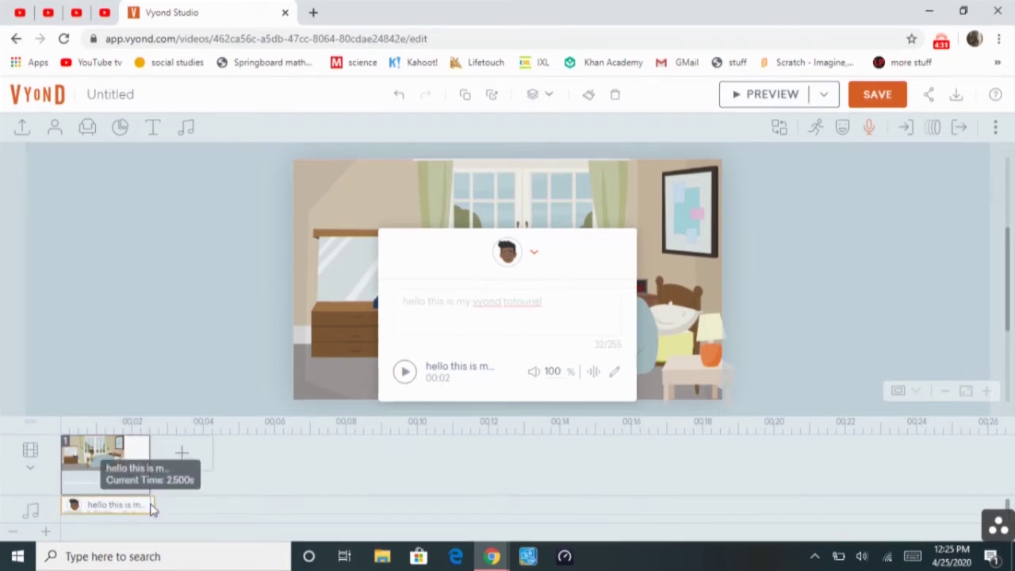
pyautogui.click(417, 383)
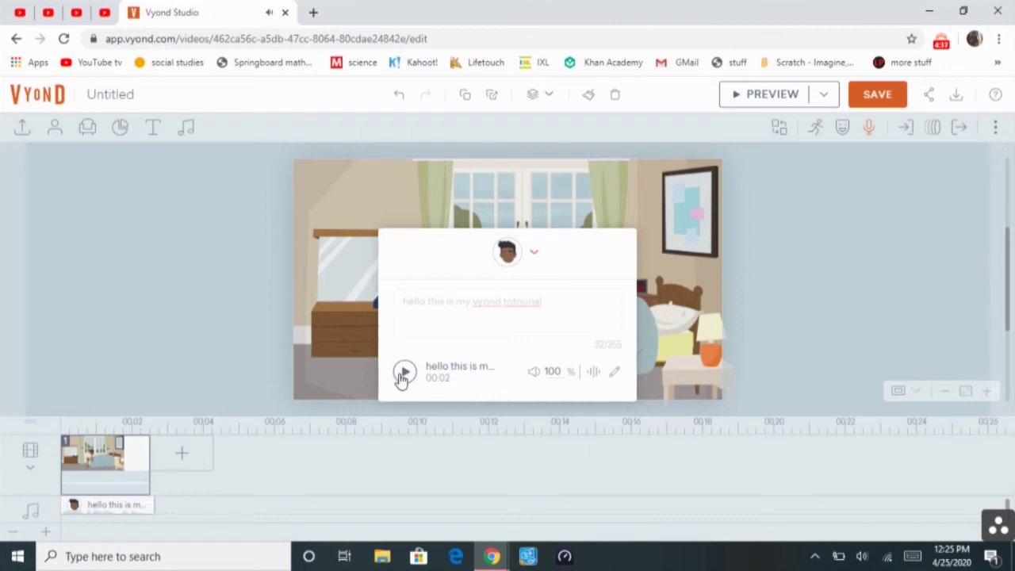
# Correct 'toturial' to 'tutorial', regenerate the speech and play it again
pyautogui.click(611, 372)
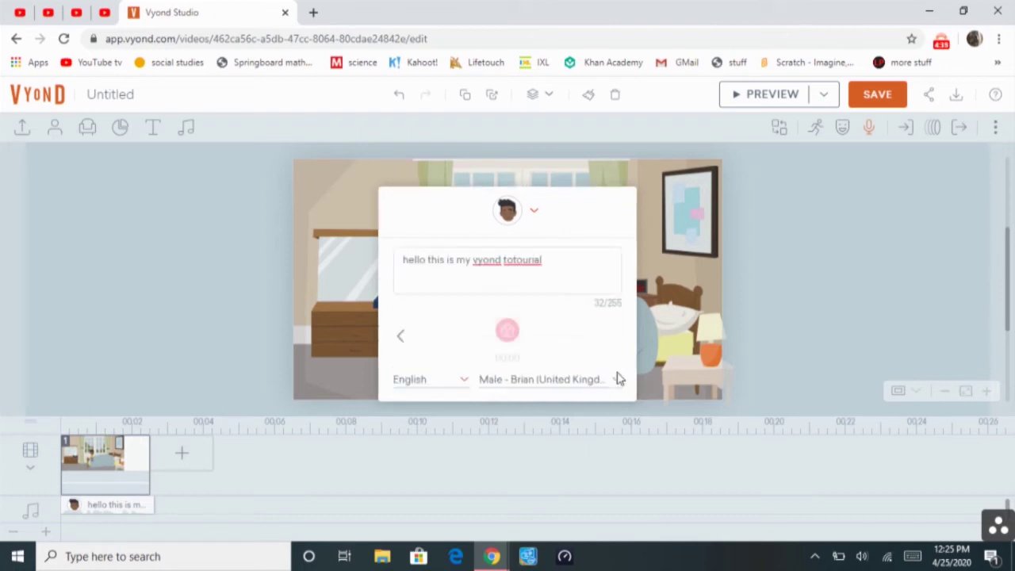
pyautogui.click(520, 267)
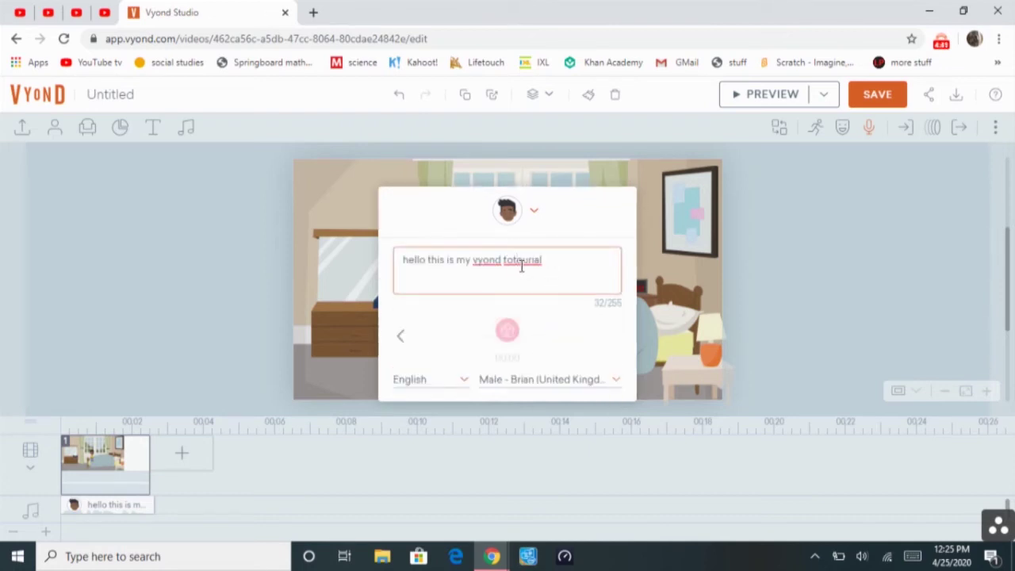
pyautogui.press('BackSpace')
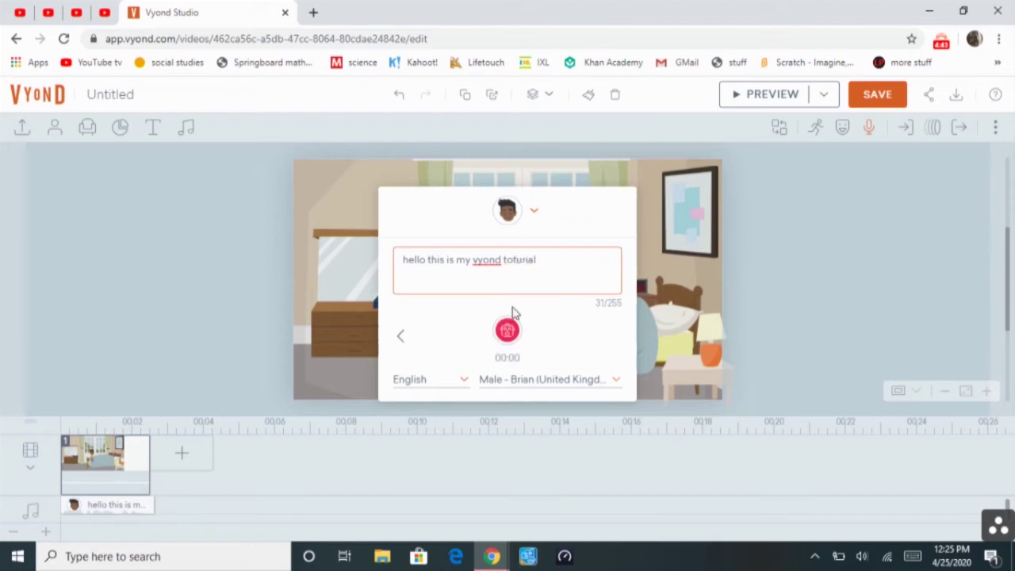
pyautogui.rightClick(517, 259)
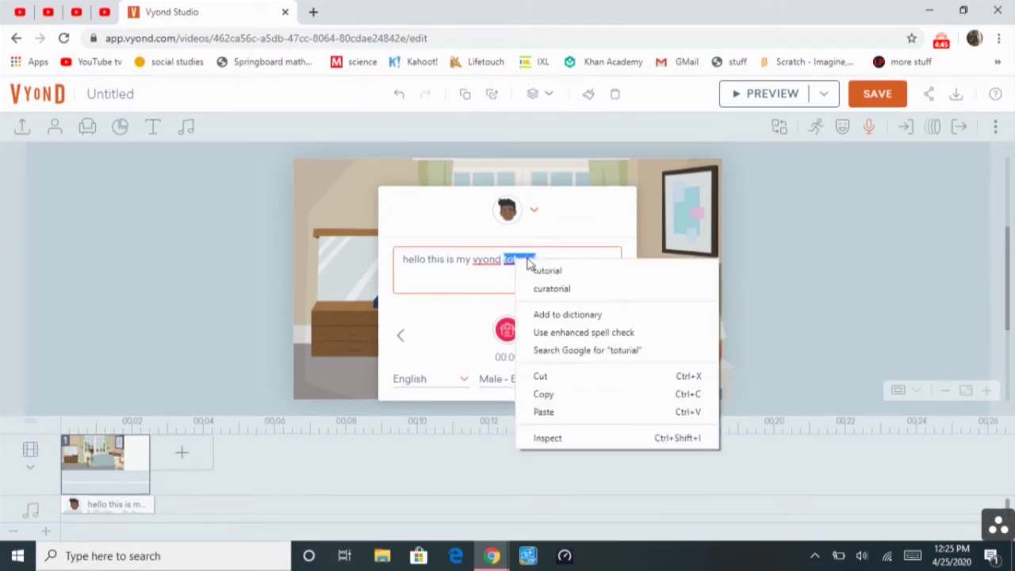
pyautogui.click(552, 272)
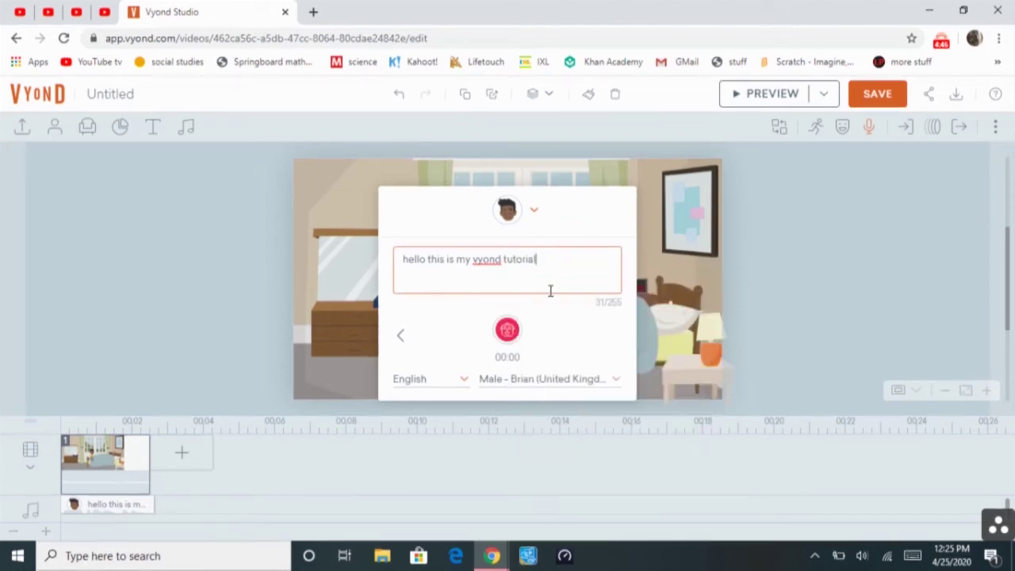
pyautogui.click(508, 333)
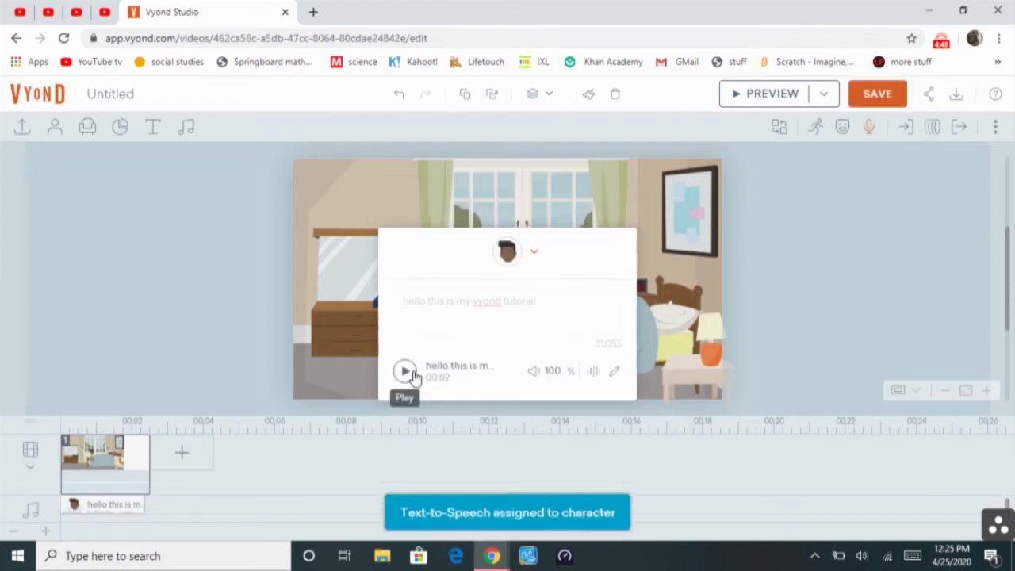
pyautogui.click(408, 374)
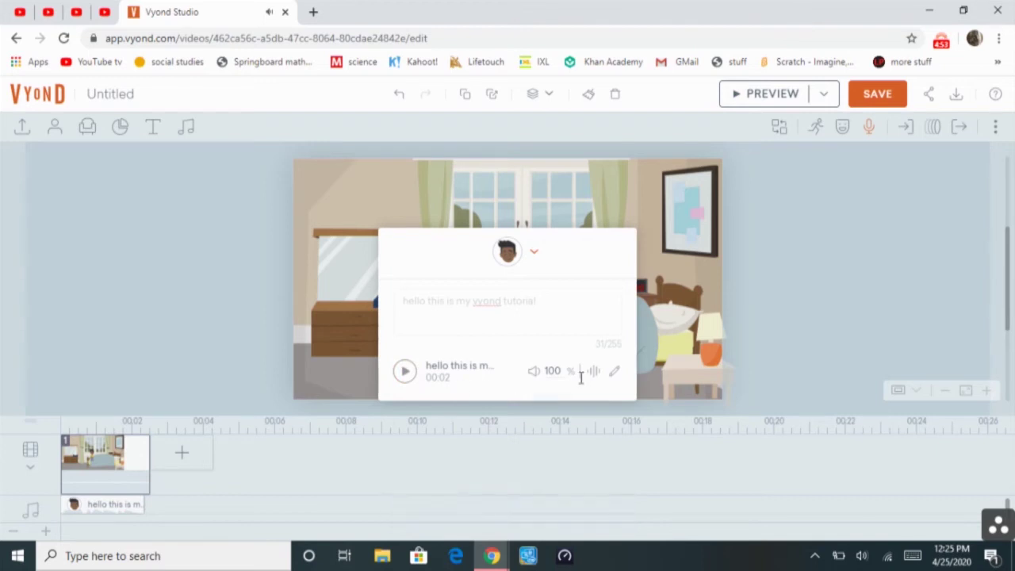
# Confirm the speaker is the boy, then delete the dialogue's audio clip from the timeline
pyautogui.click(507, 259)
pyautogui.click(524, 250)
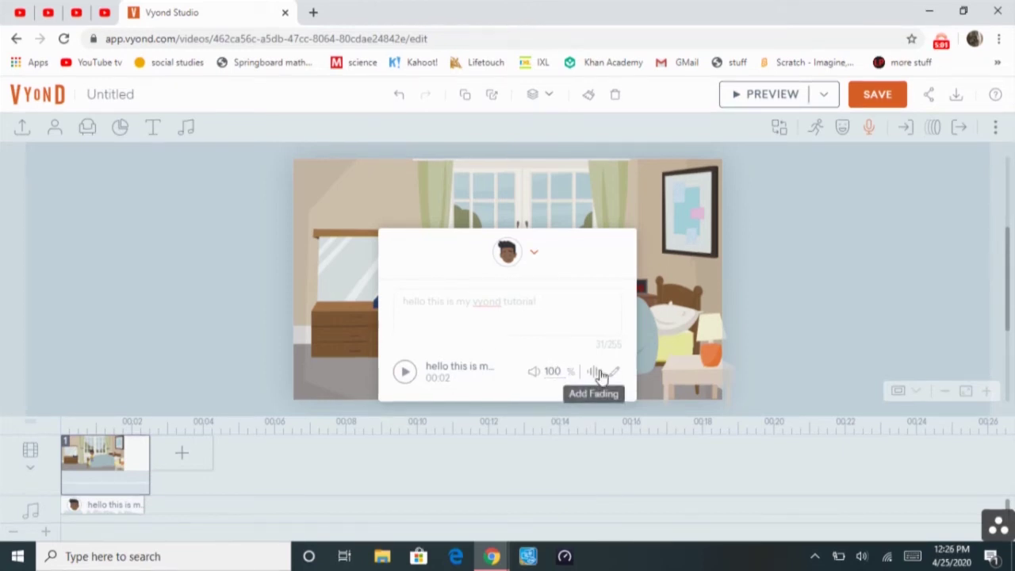
pyautogui.click(129, 510)
pyautogui.press('Delete')
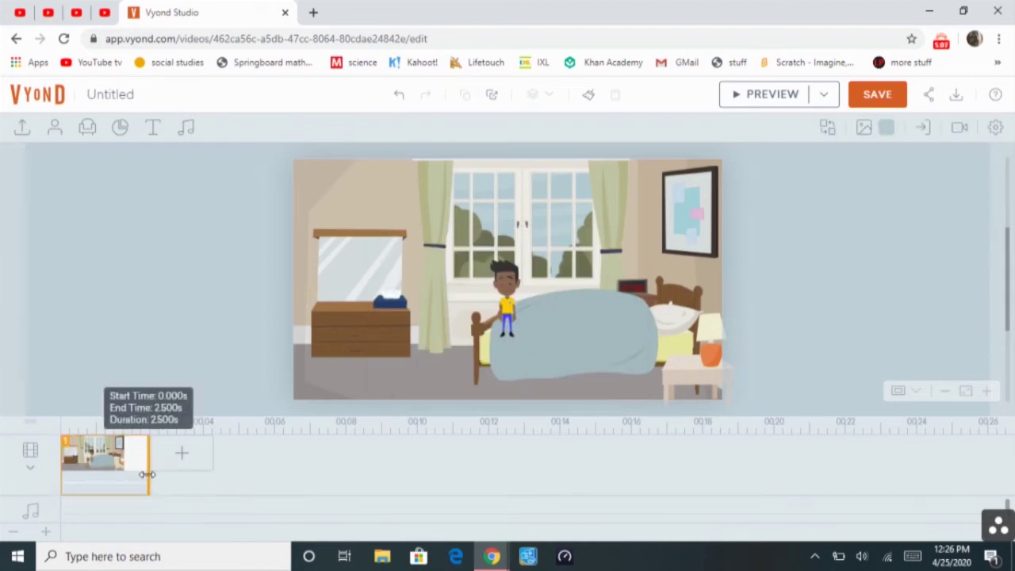
# Lengthen scene 1 to about 4 seconds and add a new scene from a living-room template
pyautogui.moveTo(147, 474); pyautogui.dragTo(204, 474)
pyautogui.click(506, 295)
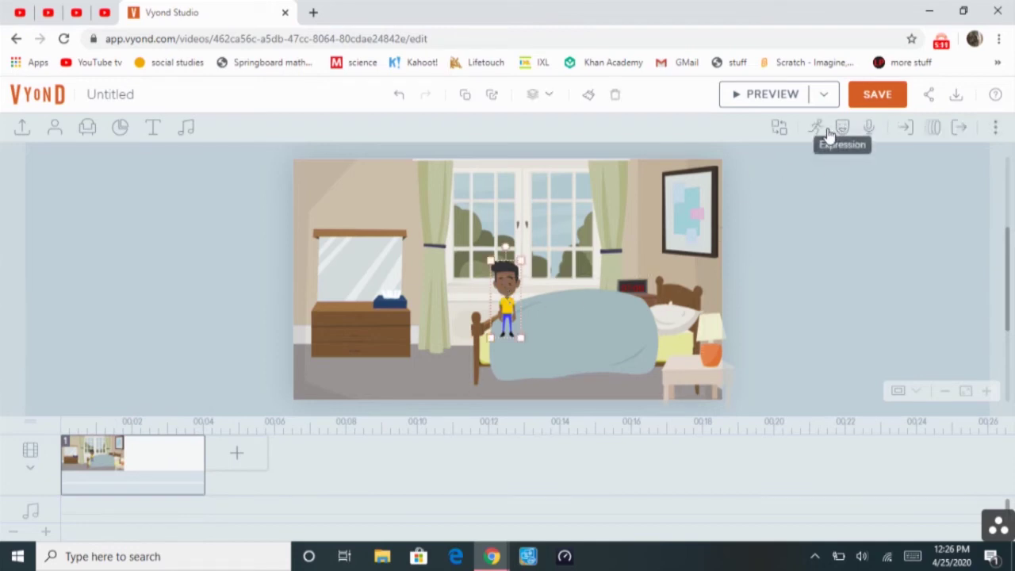
pyautogui.click(226, 458)
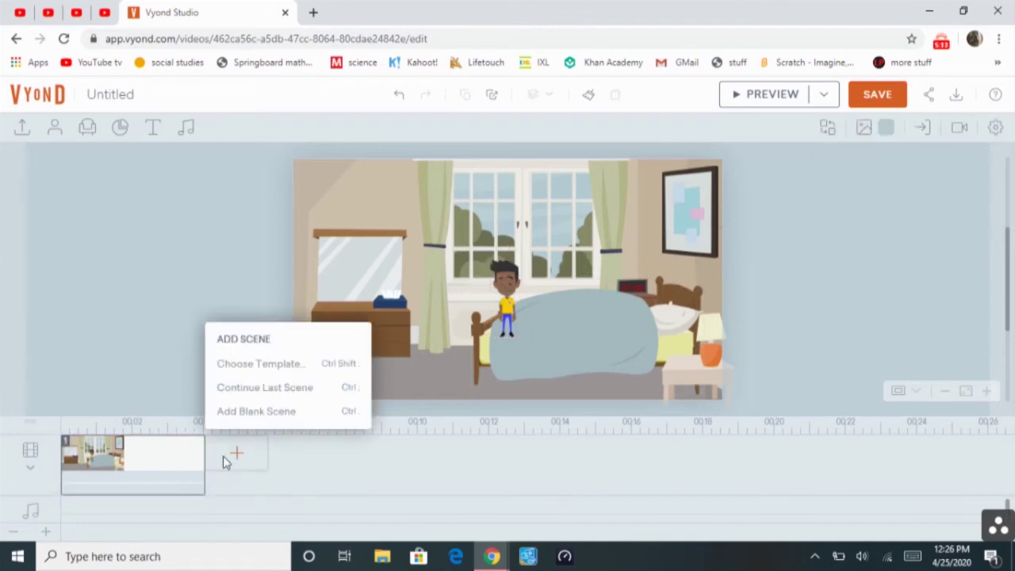
pyautogui.click(262, 370)
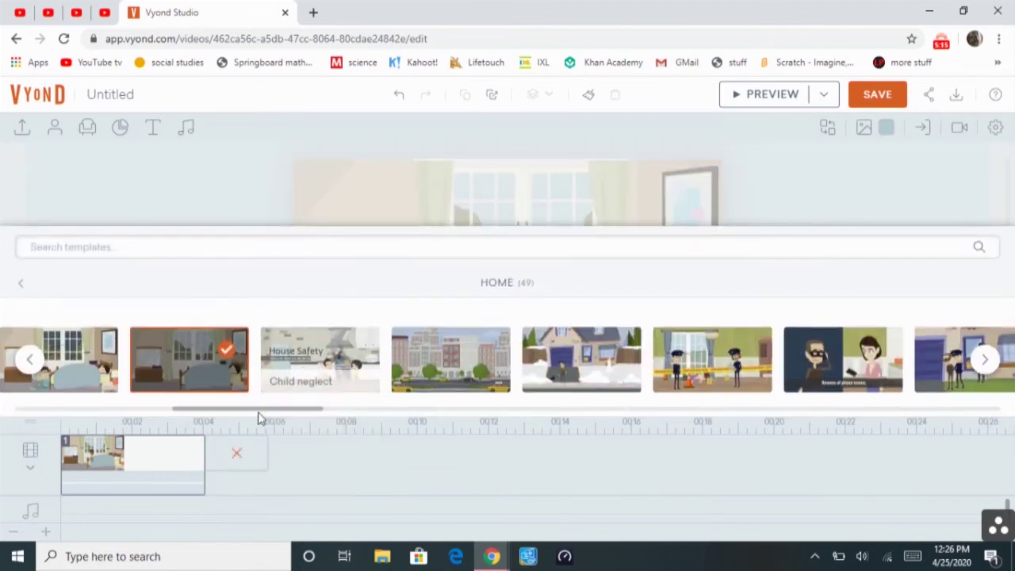
pyautogui.moveTo(268, 410); pyautogui.dragTo(584, 417)
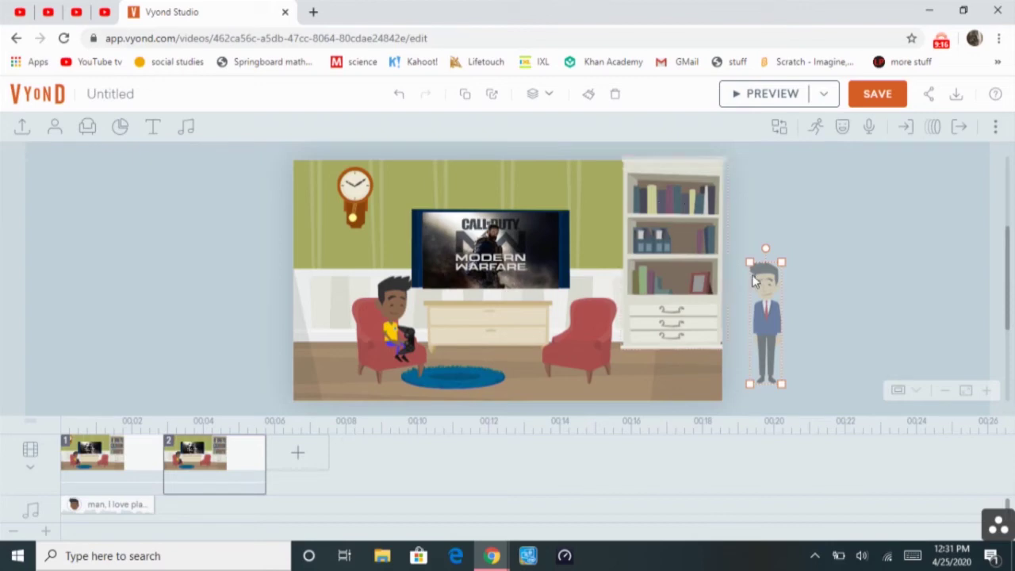
# Give the businessman the walking pose and position him on the living-room floor
pyautogui.click(816, 130)
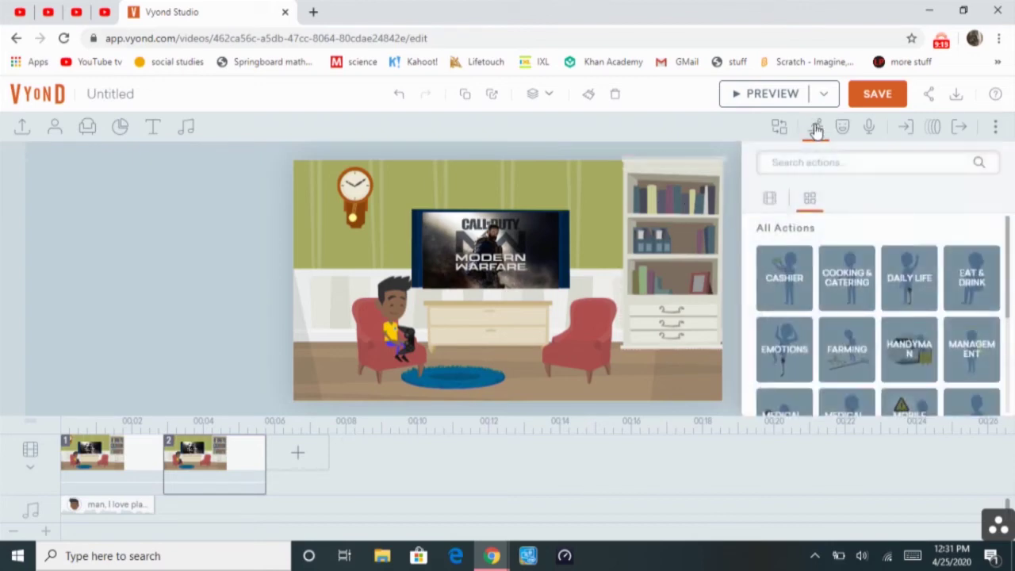
pyautogui.click(773, 198)
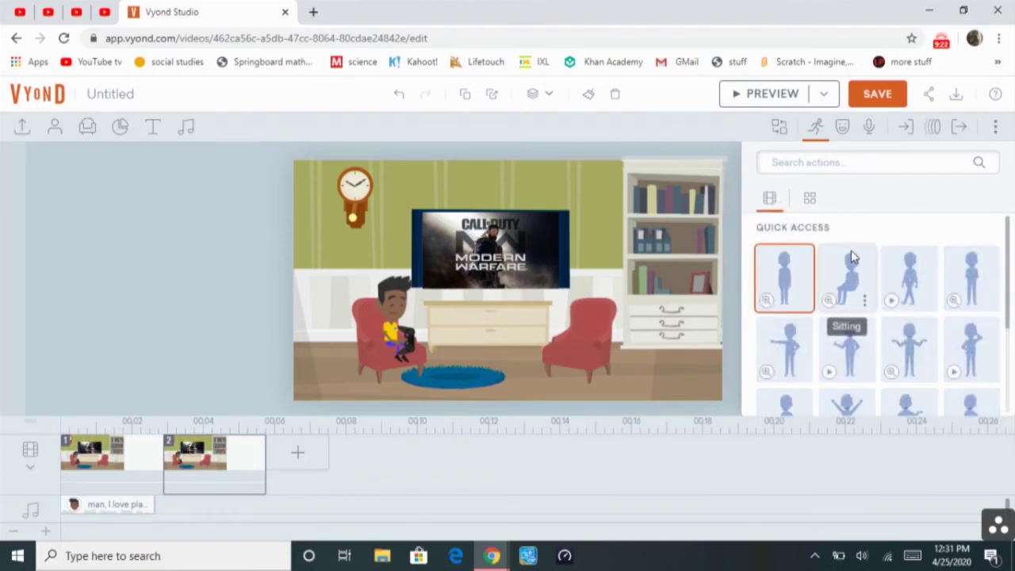
pyautogui.click(916, 274)
pyautogui.click(809, 135)
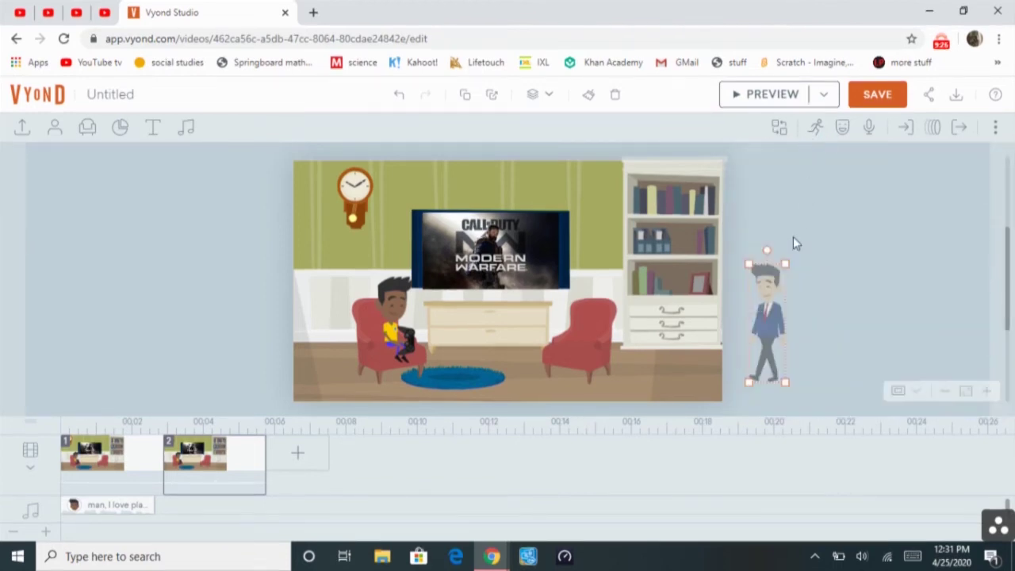
pyautogui.moveTo(768, 294); pyautogui.dragTo(769, 304)
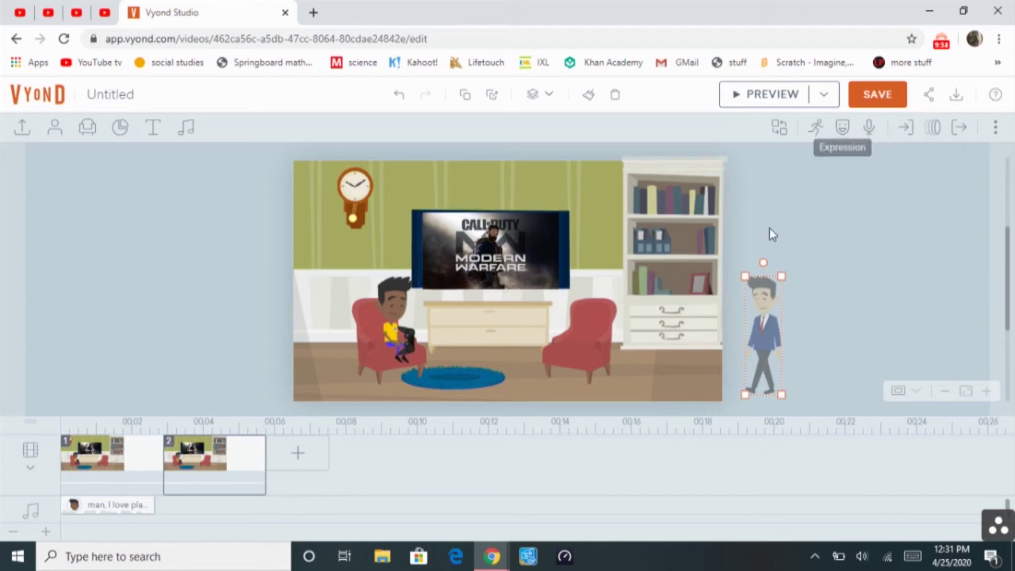
pyautogui.moveTo(766, 343); pyautogui.dragTo(655, 343)
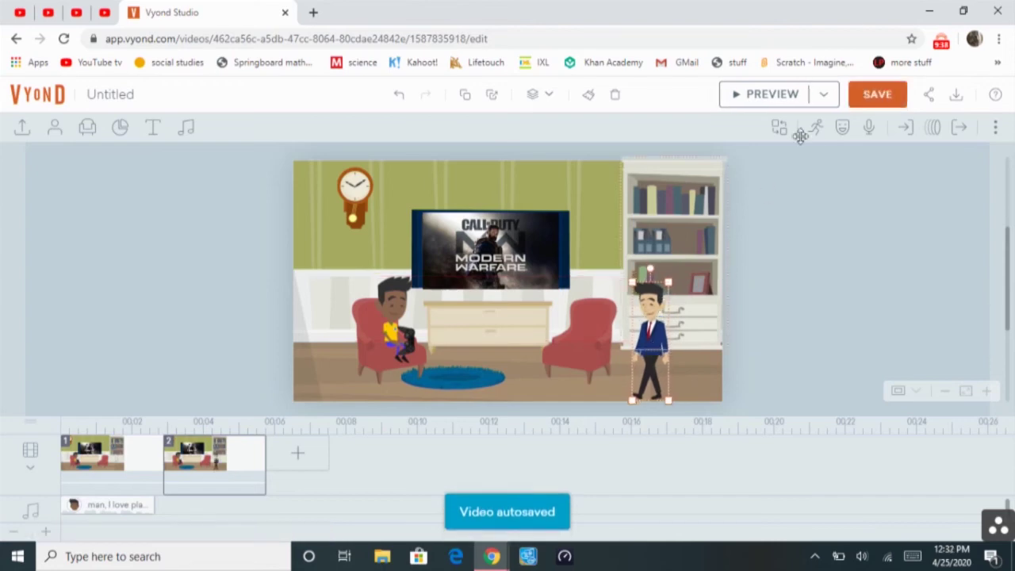
# Save and preview the video, then move the man just outside the stage's right edge
pyautogui.click(856, 95)
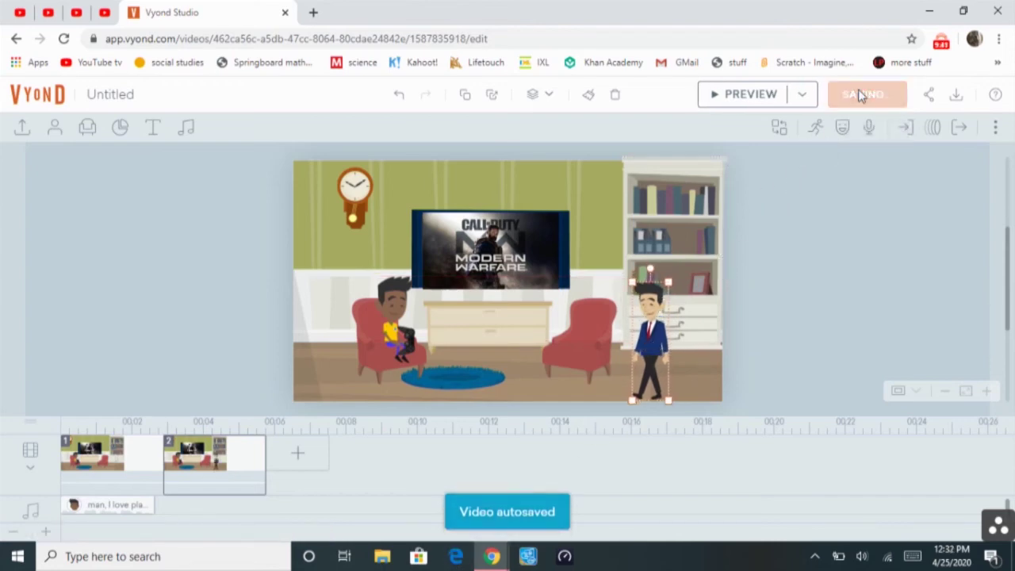
pyautogui.click(756, 97)
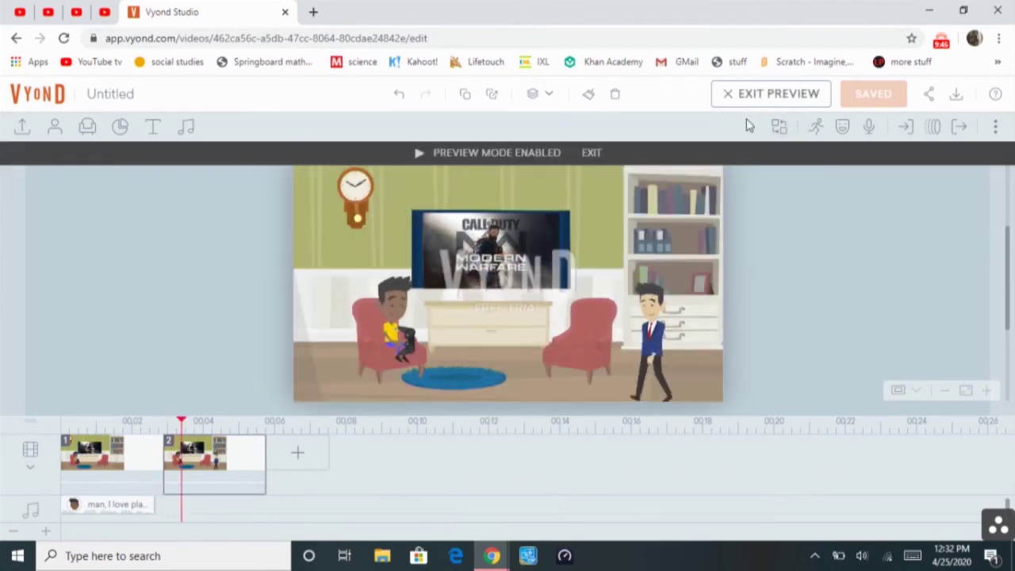
pyautogui.click(593, 153)
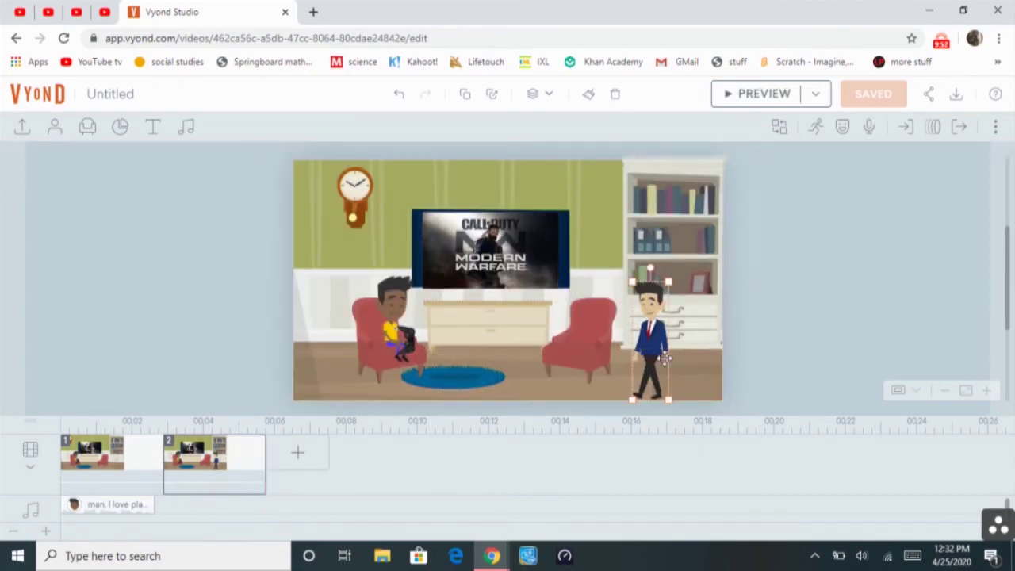
pyautogui.moveTo(665, 359); pyautogui.dragTo(752, 355)
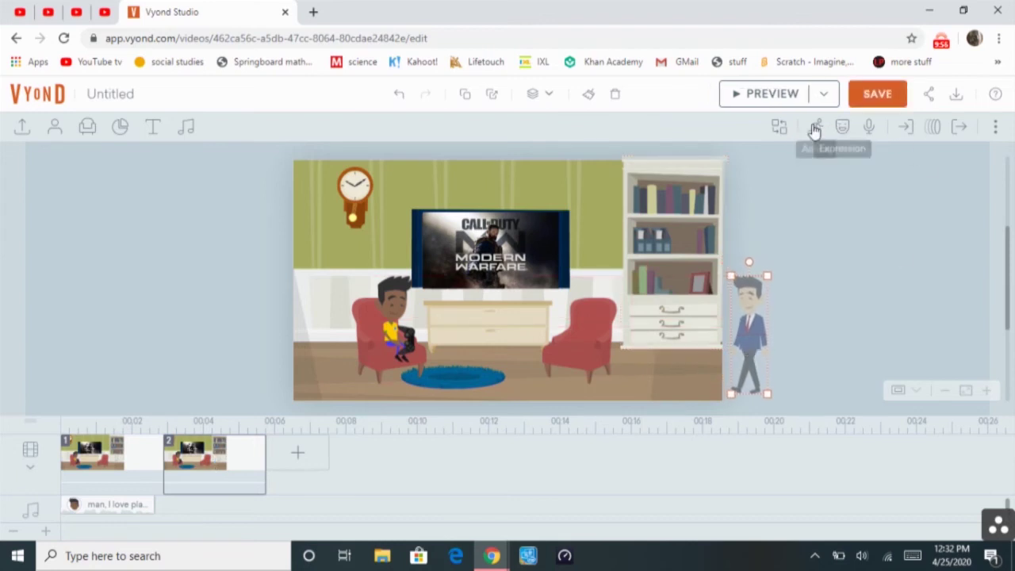
# Add a motion path so the businessman walks to the TV table, then add a third scene
pyautogui.click(932, 130)
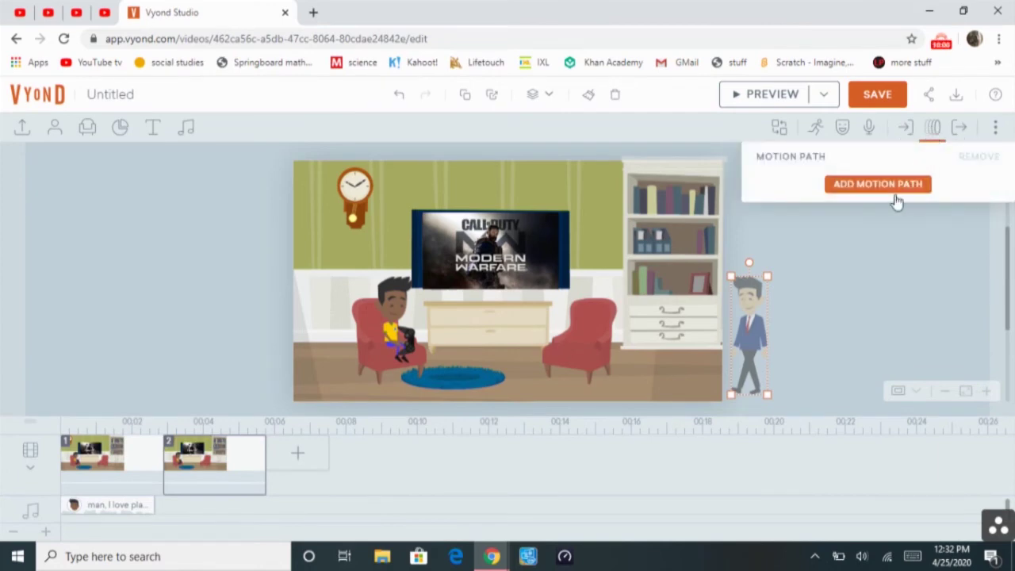
pyautogui.click(899, 184)
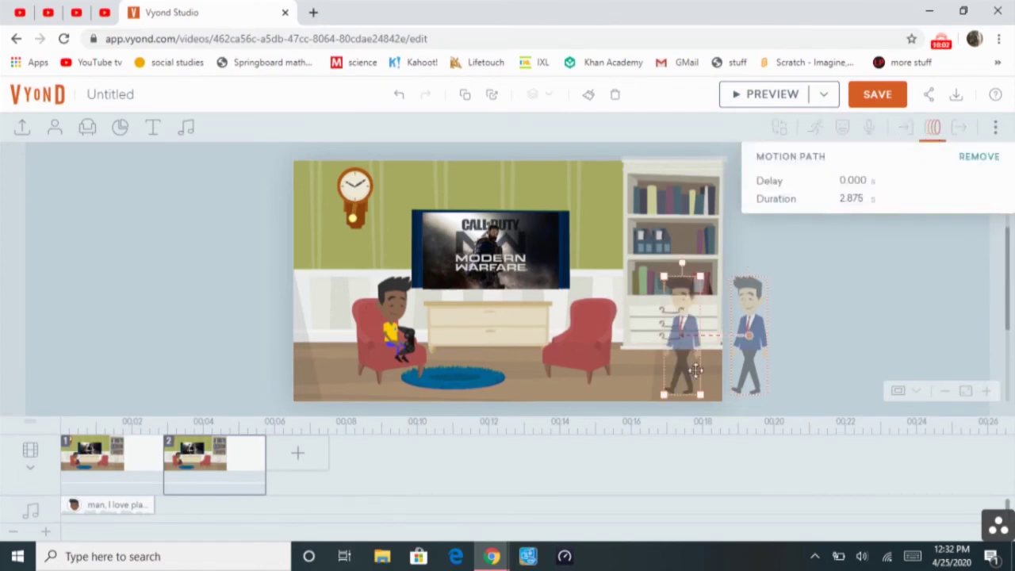
pyautogui.moveTo(654, 378); pyautogui.dragTo(466, 369)
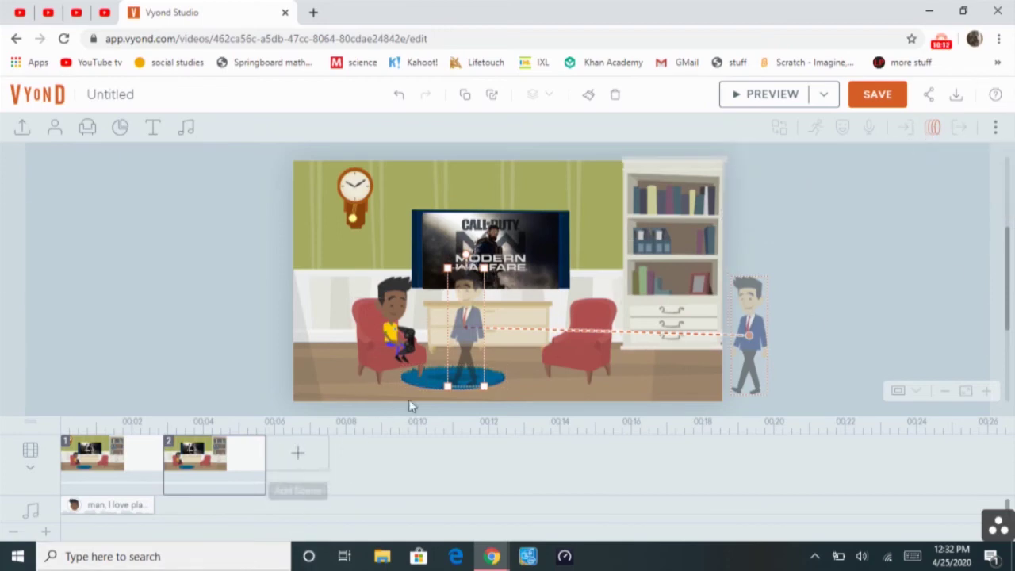
pyautogui.click(297, 452)
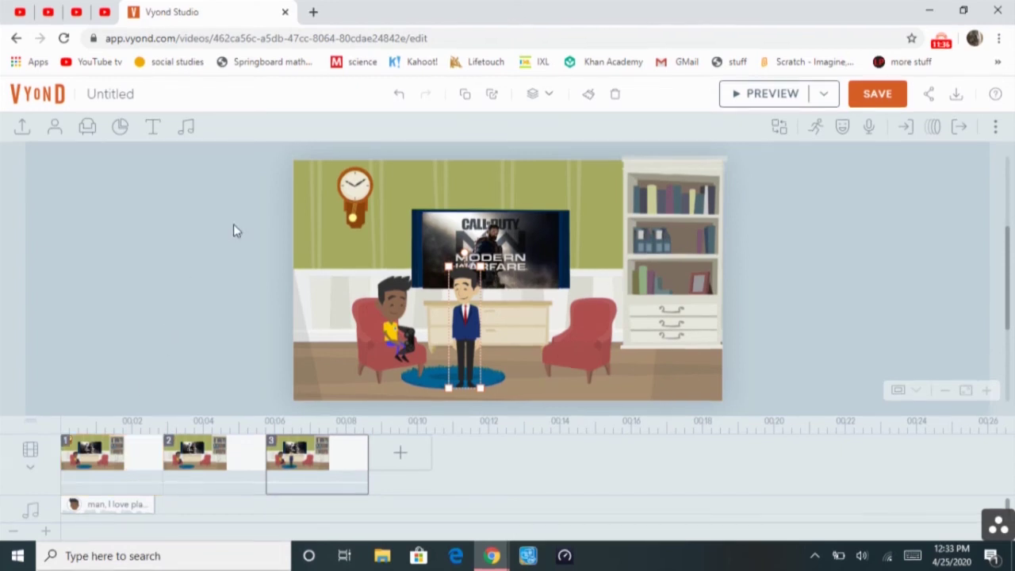
# Save the video and keep the man layered in front of the TV table in scene 3
pyautogui.click(872, 93)
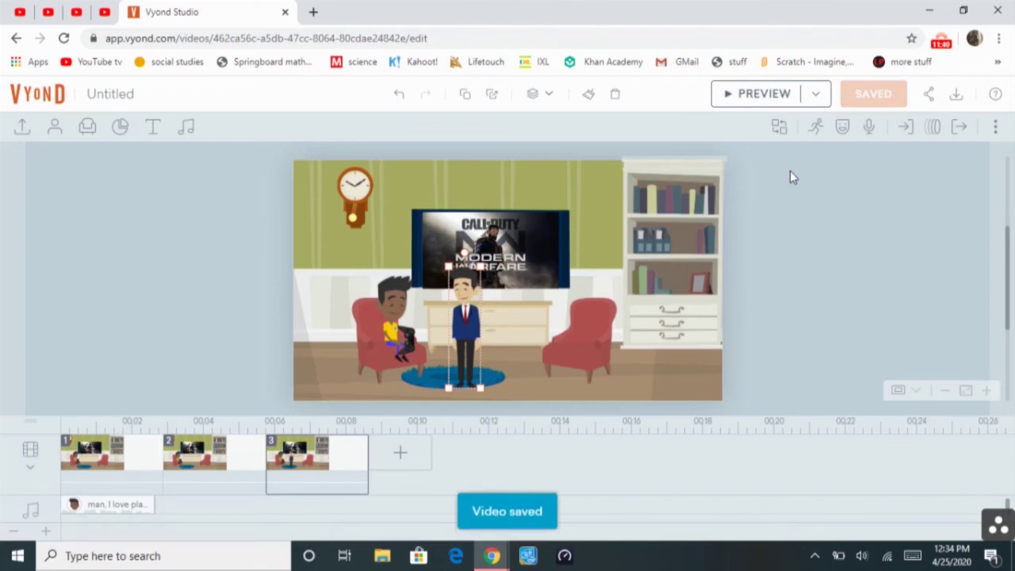
pyautogui.click(550, 96)
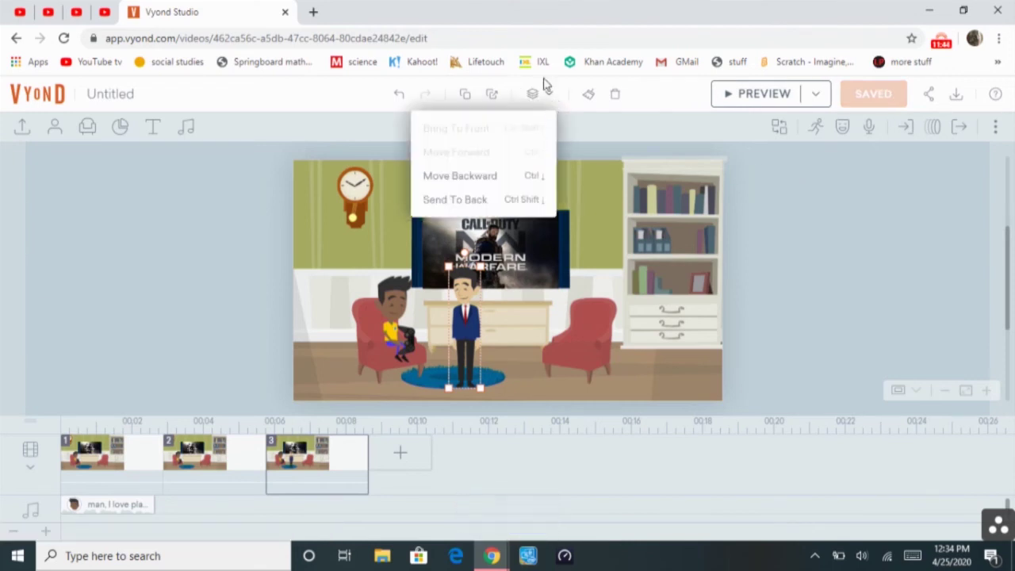
pyautogui.click(543, 112)
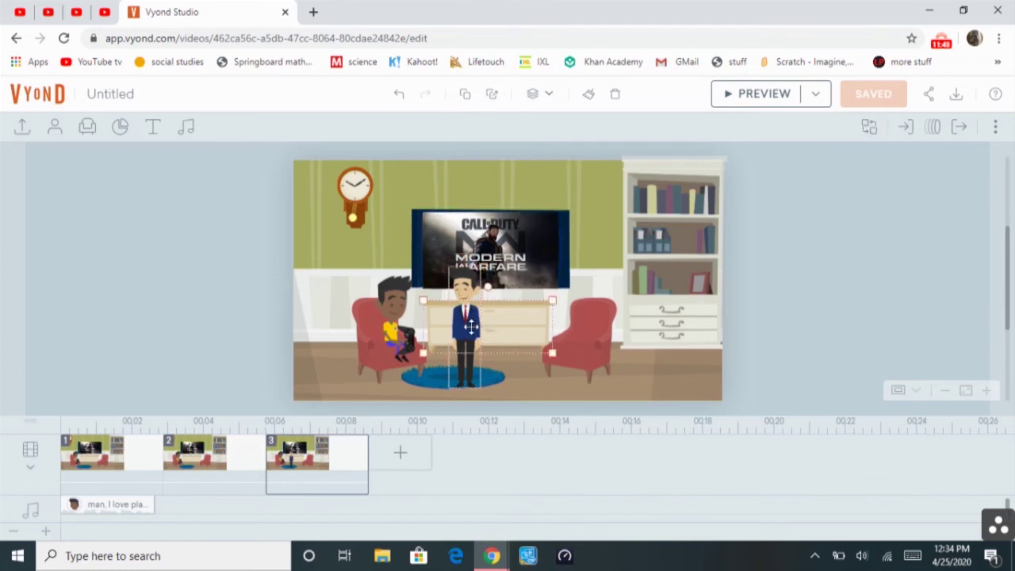
pyautogui.click(539, 94)
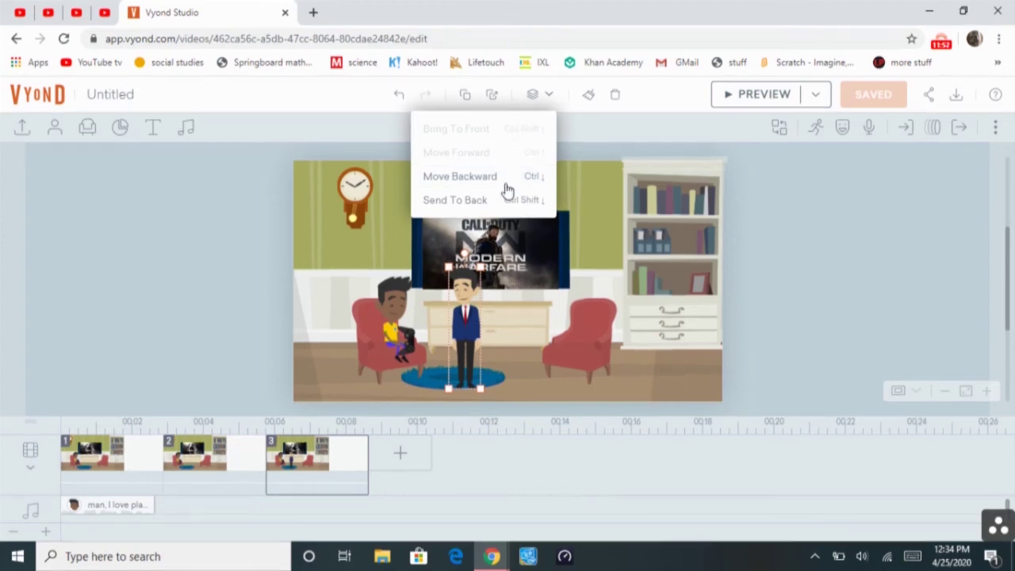
pyautogui.click(509, 200)
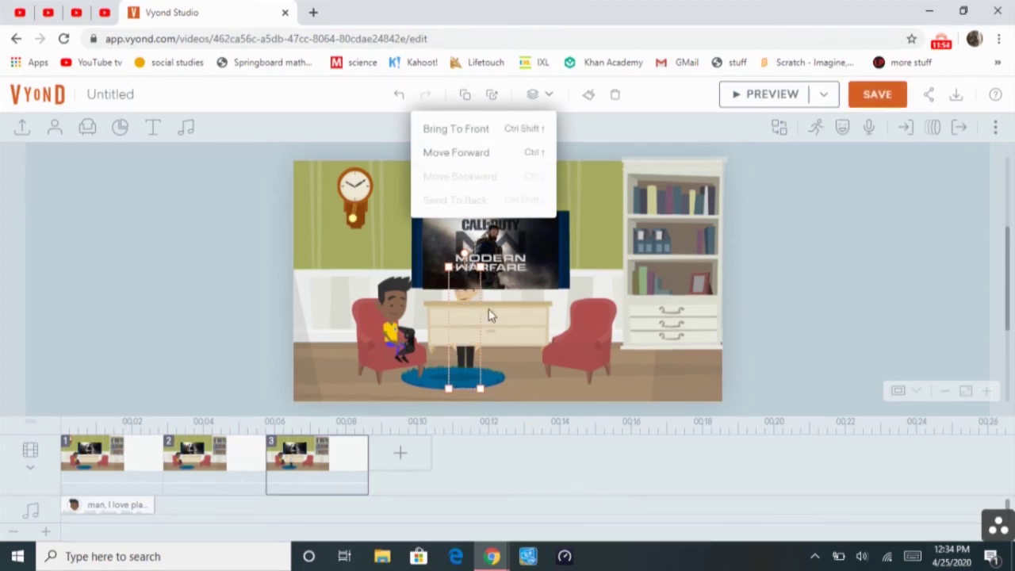
pyautogui.click(507, 129)
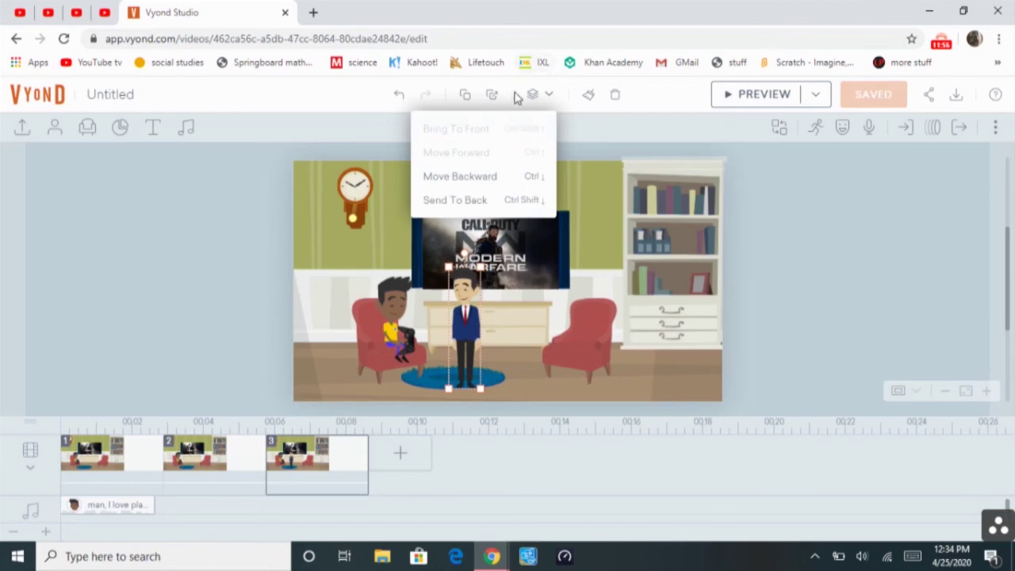
pyautogui.click(551, 96)
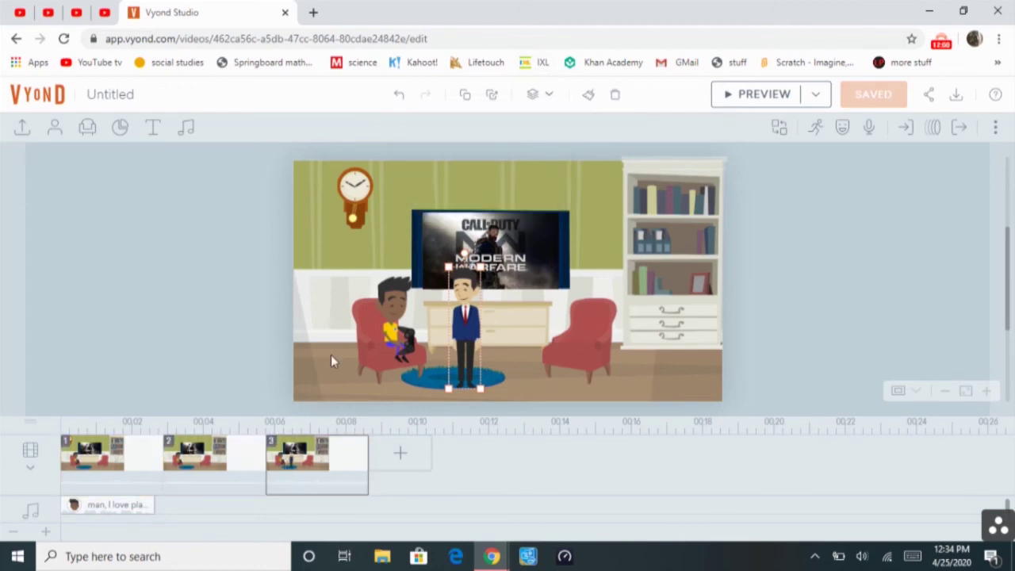
pyautogui.rightClick(328, 329)
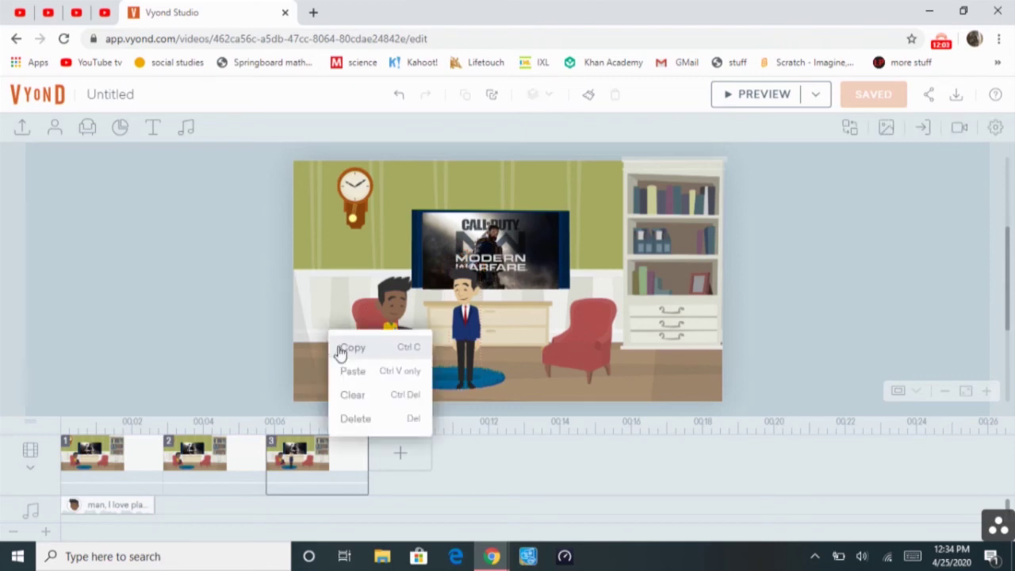
pyautogui.click(306, 323)
pyautogui.rightClick(317, 293)
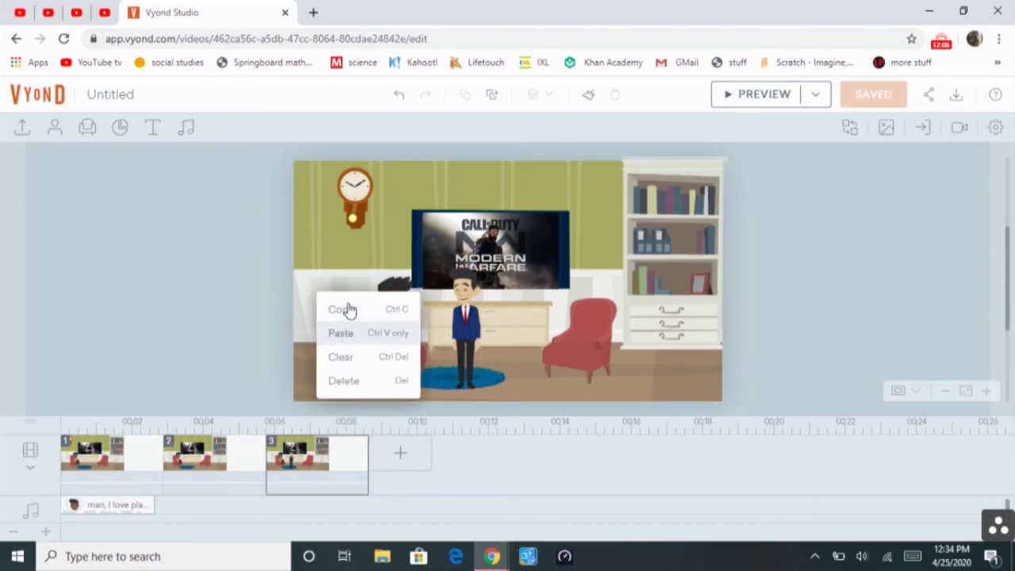
pyautogui.click(326, 253)
pyautogui.click(381, 362)
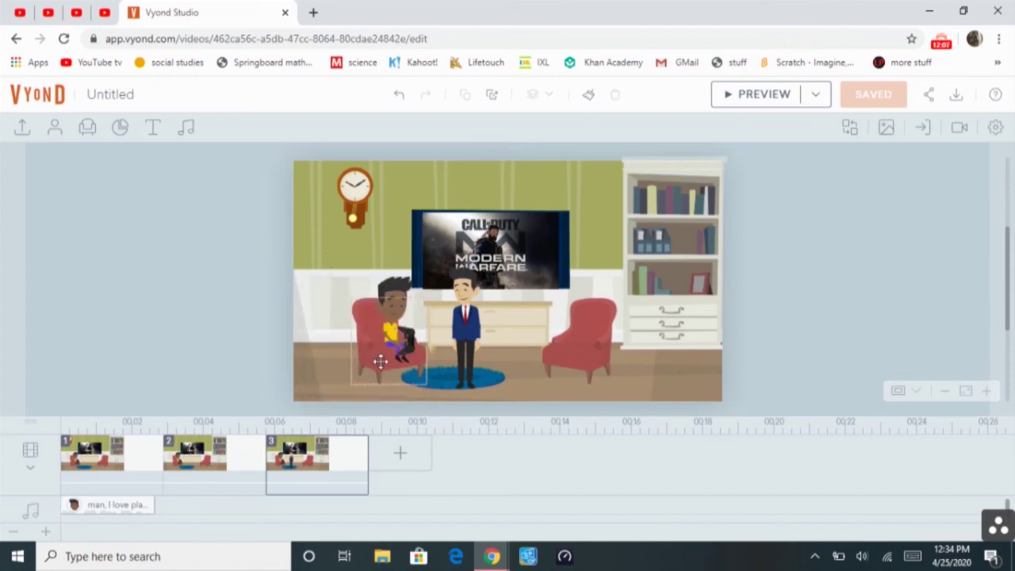
pyautogui.rightClick(328, 334)
pyautogui.click(337, 283)
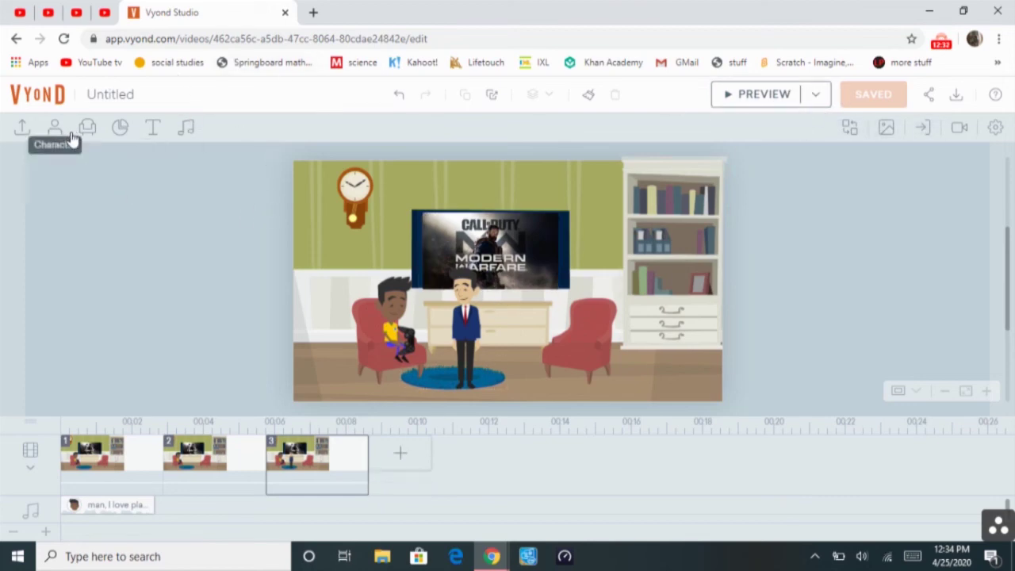
pyautogui.click(956, 94)
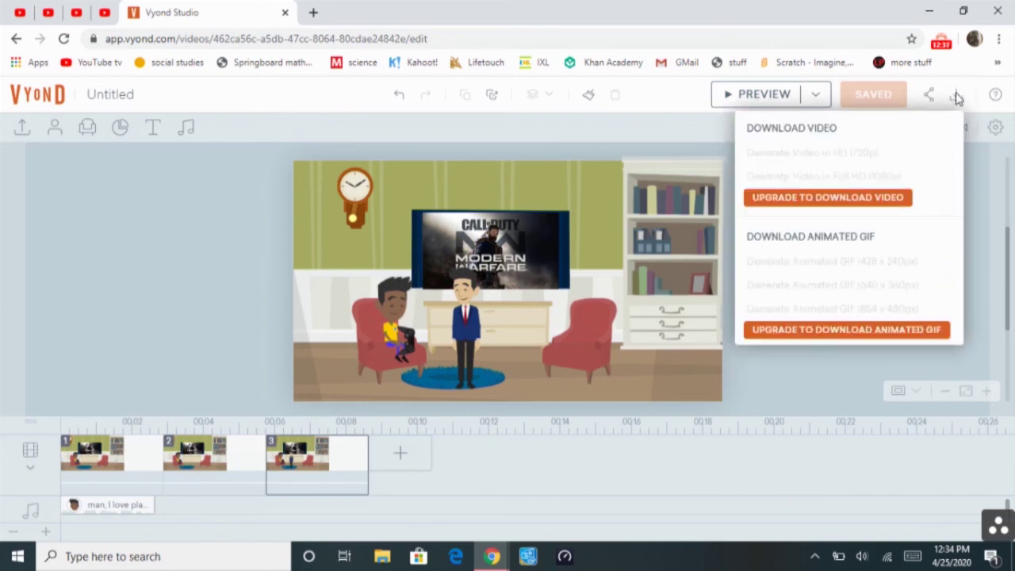
pyautogui.click(956, 94)
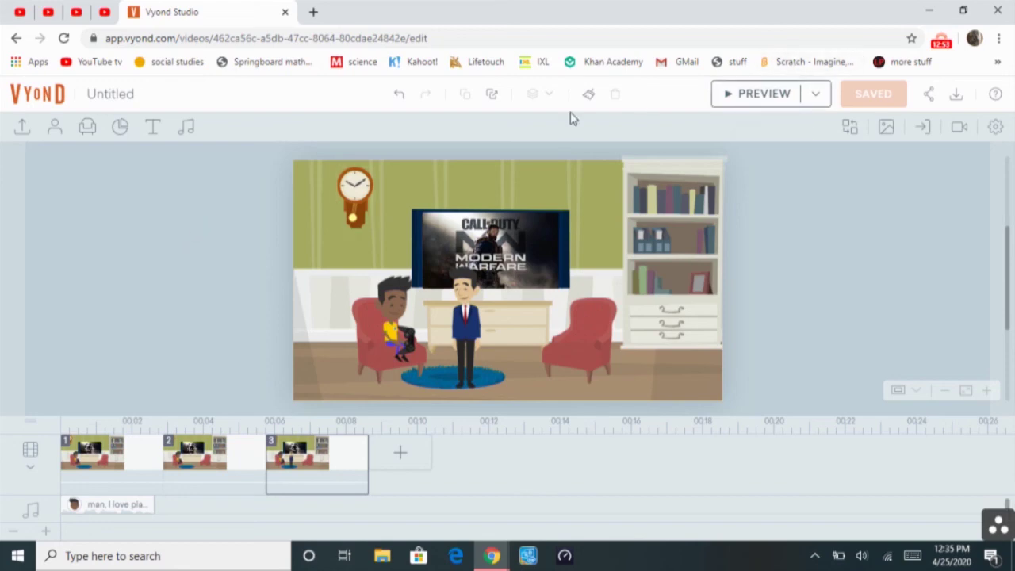
pyautogui.scroll(2, 76, 253)
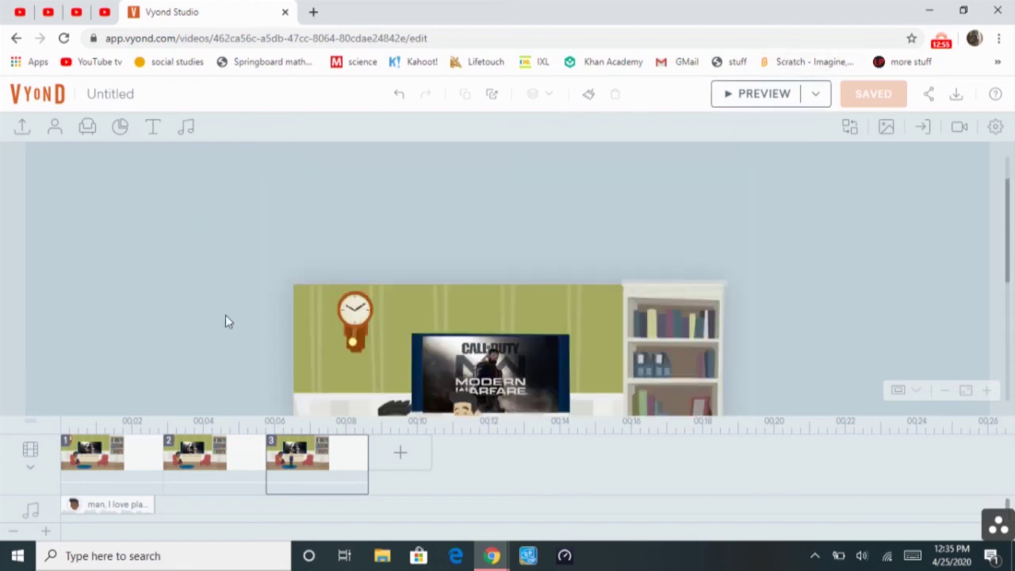
pyautogui.scroll(-2, 236, 316)
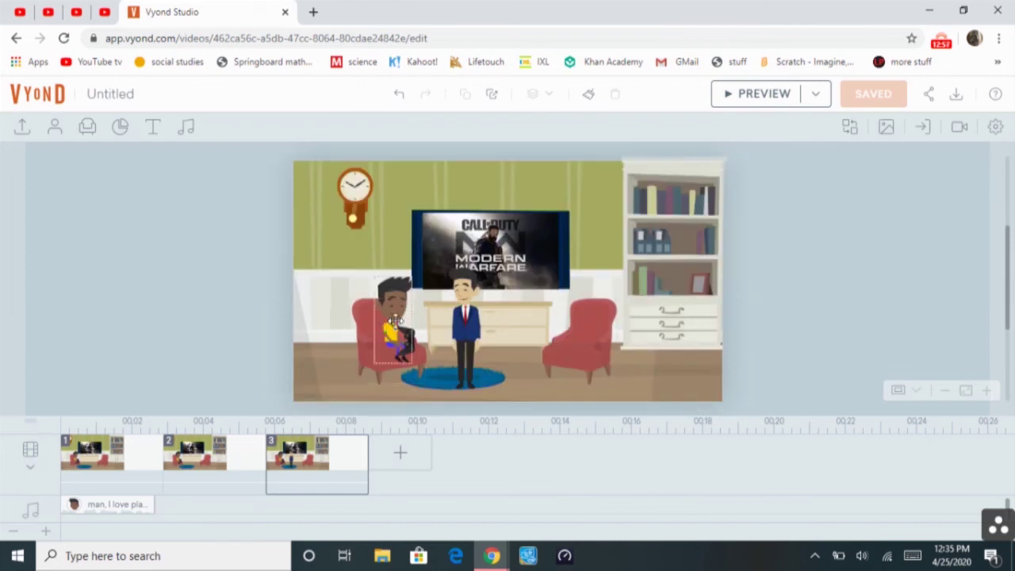